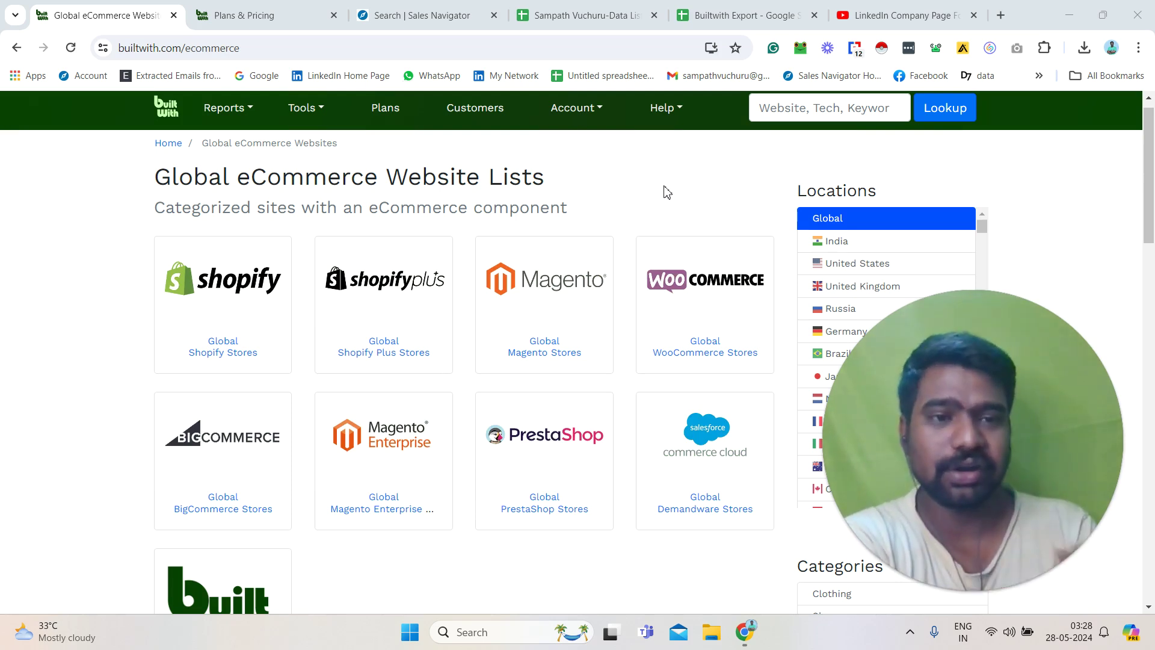
Review the LinkedIn scraping video's description and WhatsApp line, then show the Instagram Influencers list sheet
click(930, 13)
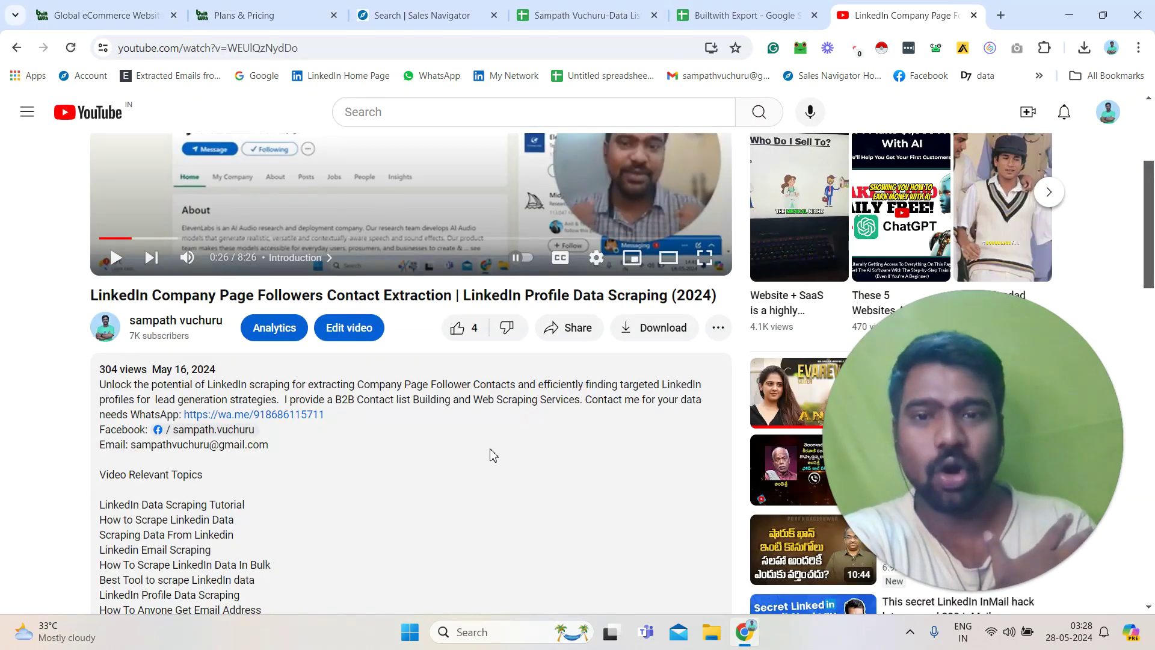
drag(100, 385, 507, 462)
drag(358, 421, 90, 425)
click(90, 425)
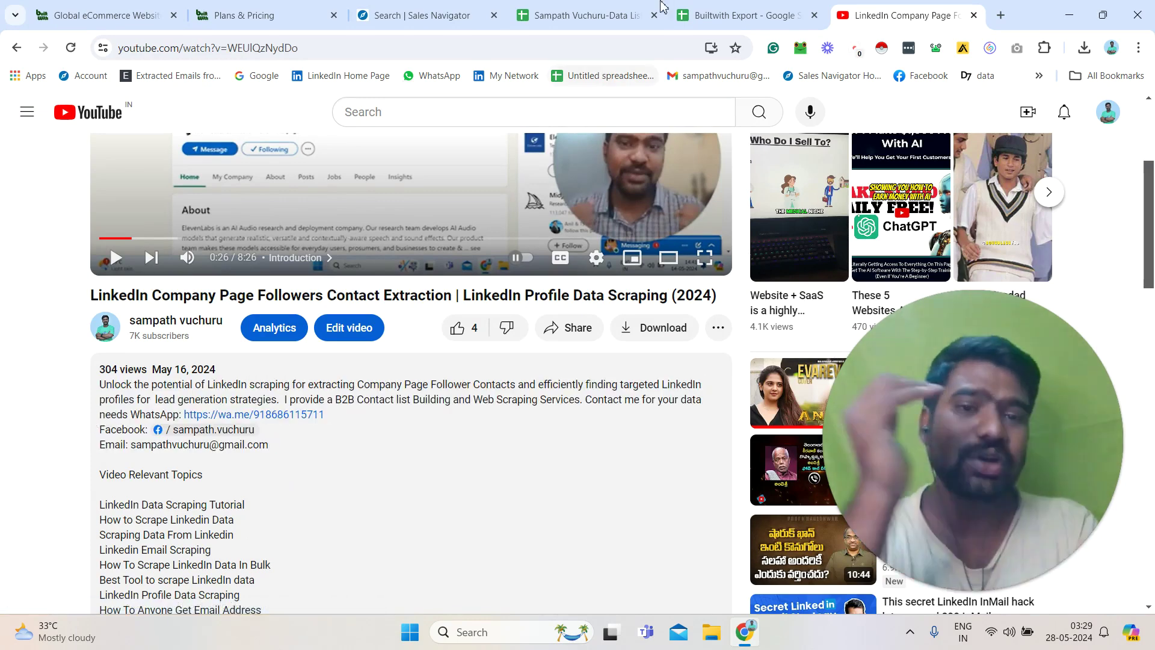
click(622, 7)
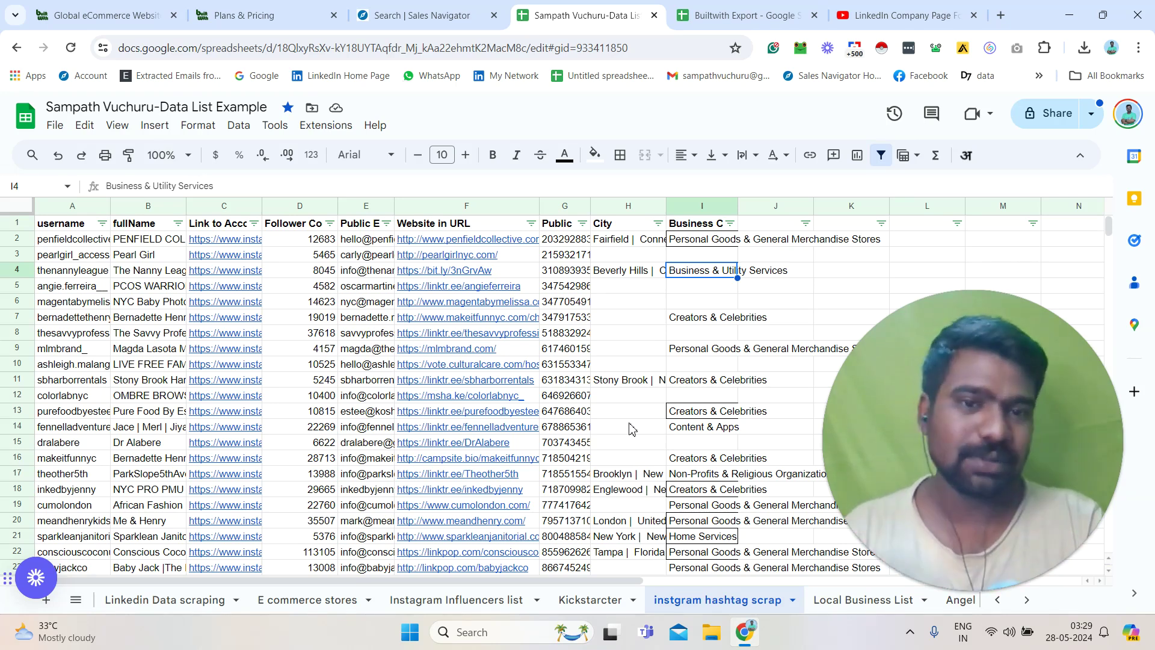
click(453, 601)
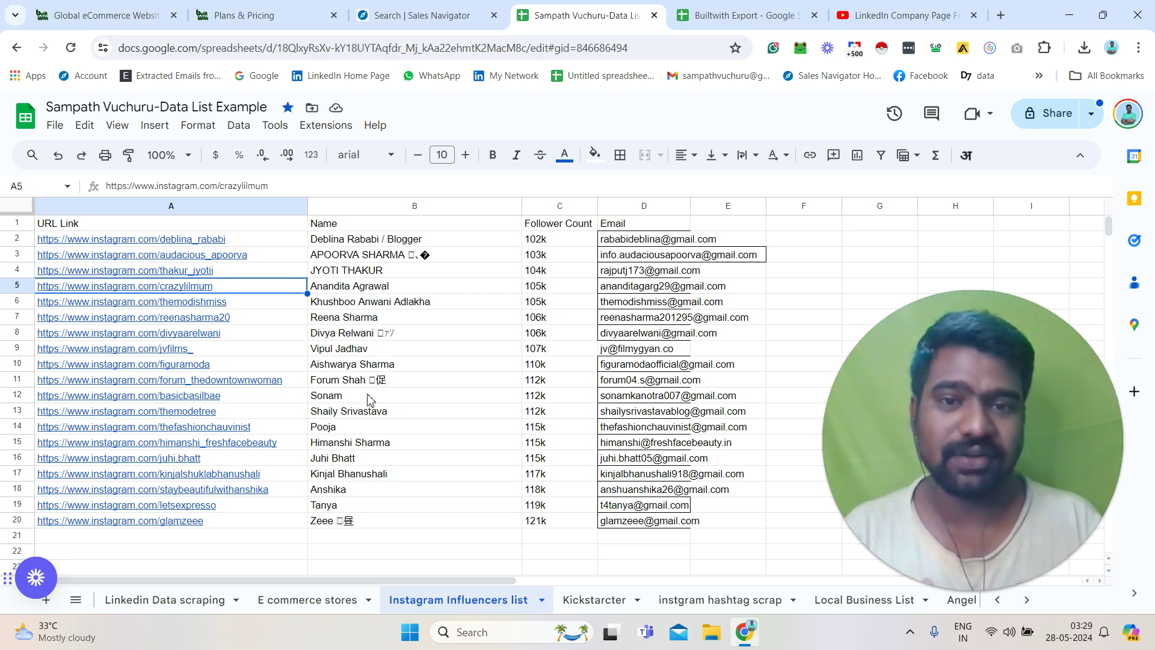
Point out the Sales Navigator lead search's 3K+ results count, then return to the sample spreadsheet
click(415, 13)
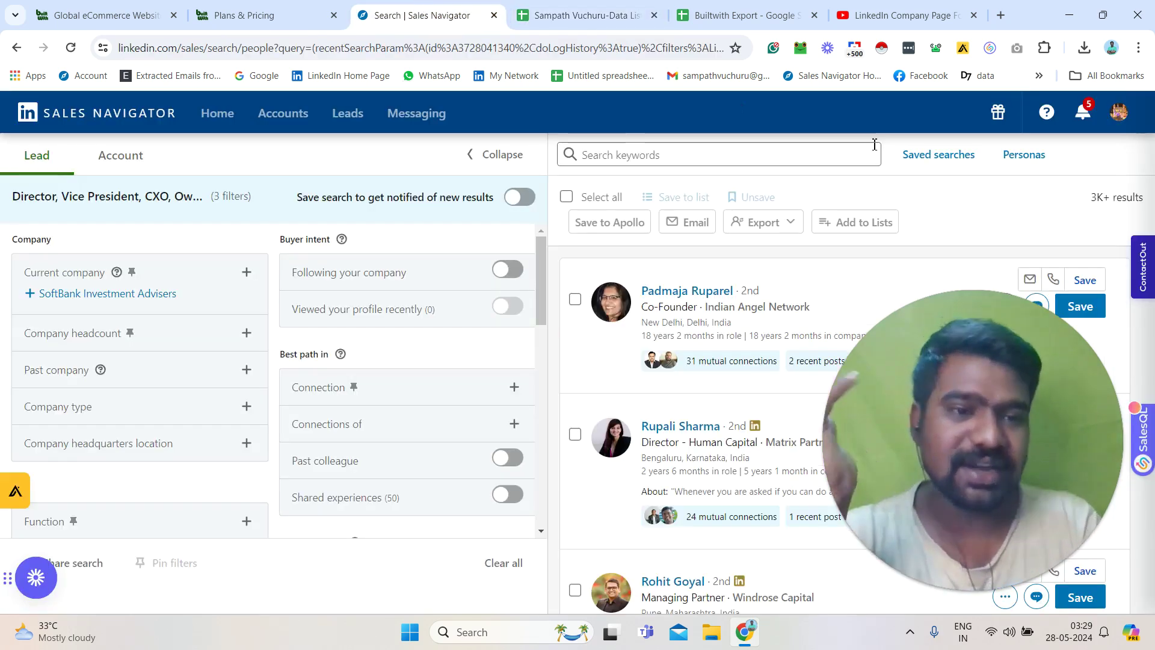
drag(1035, 203, 1027, 212)
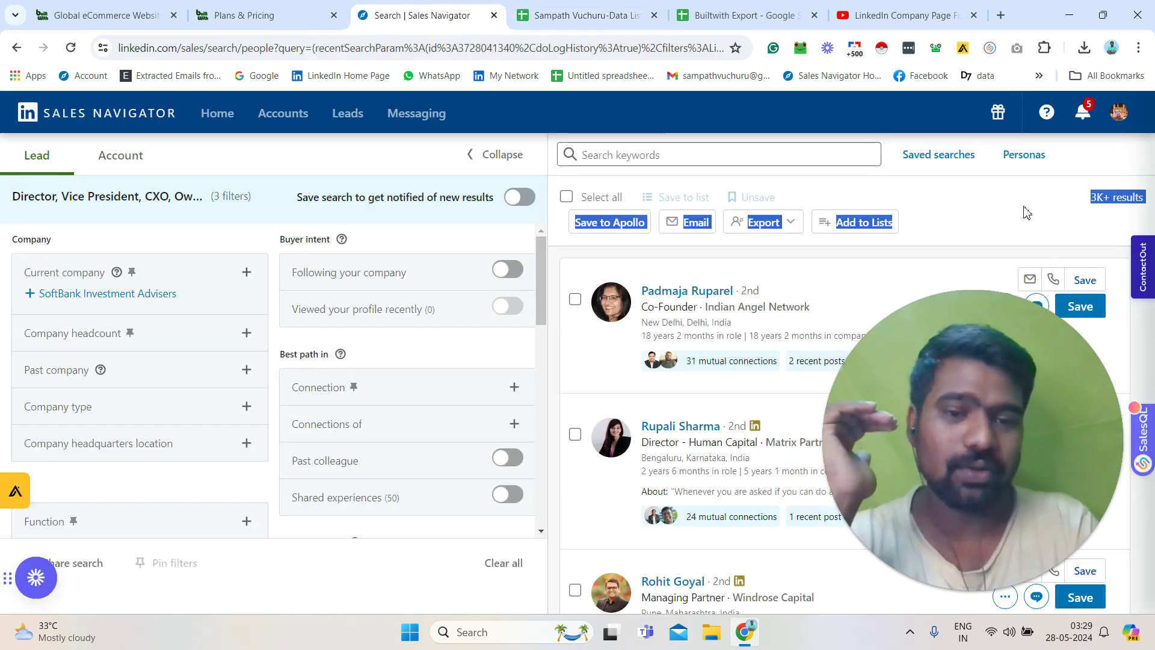
click(1027, 212)
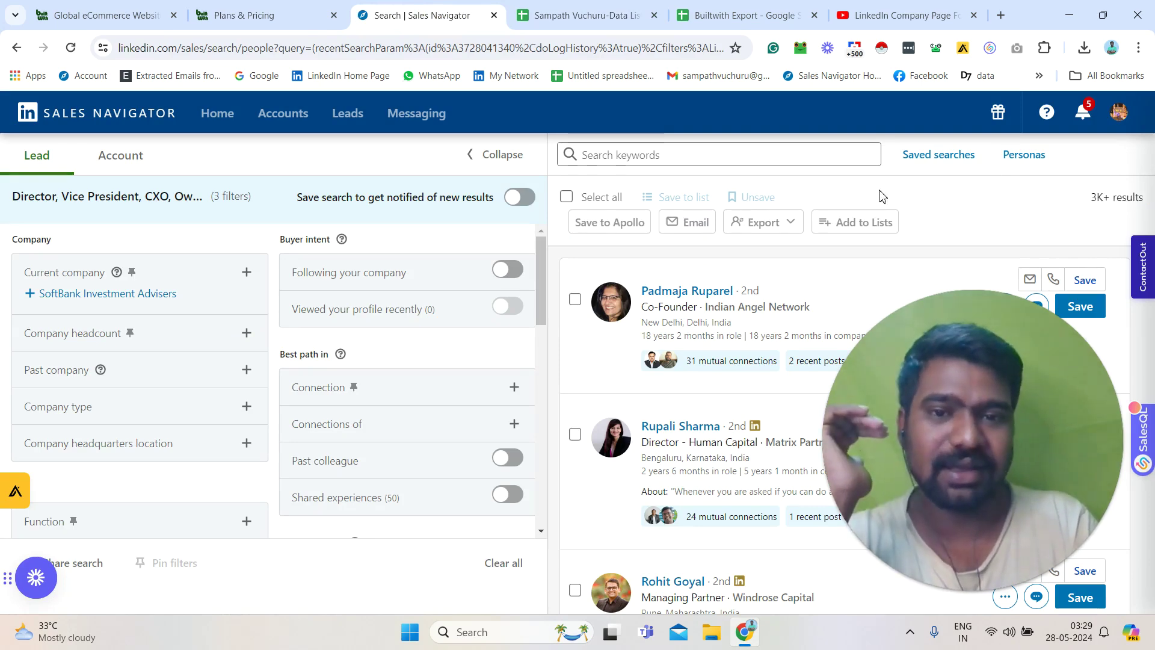
click(586, 15)
Open the Recently Funded Companies sheet from the all-sheets list
click(82, 607)
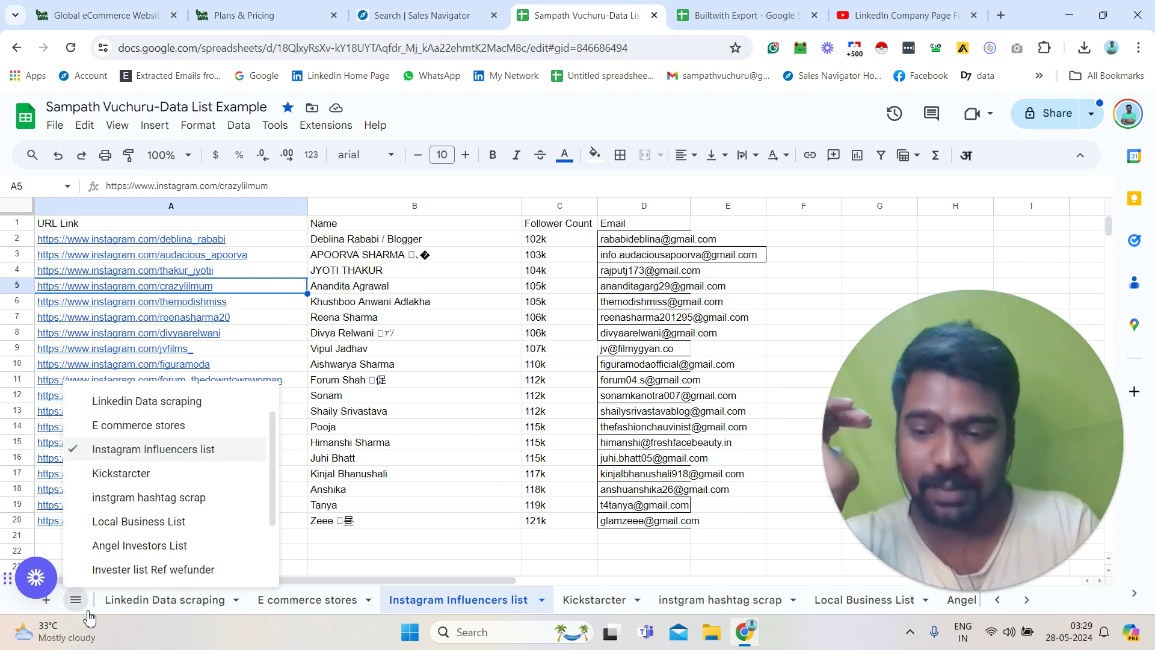
scroll(264, 453, up, 1)
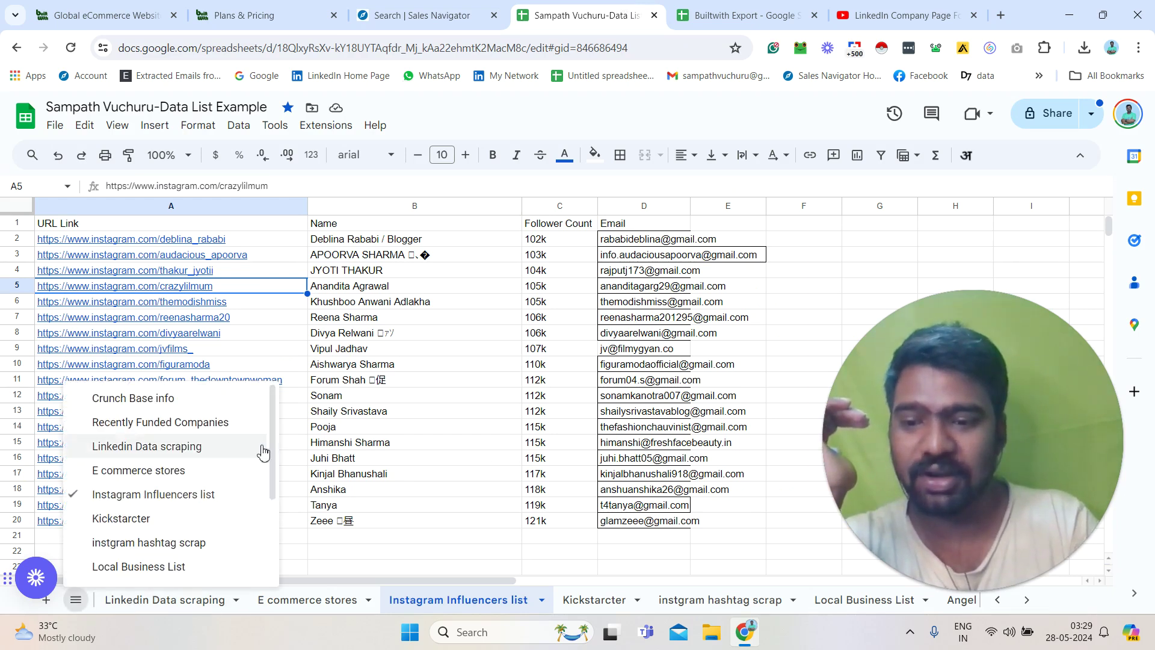
click(181, 427)
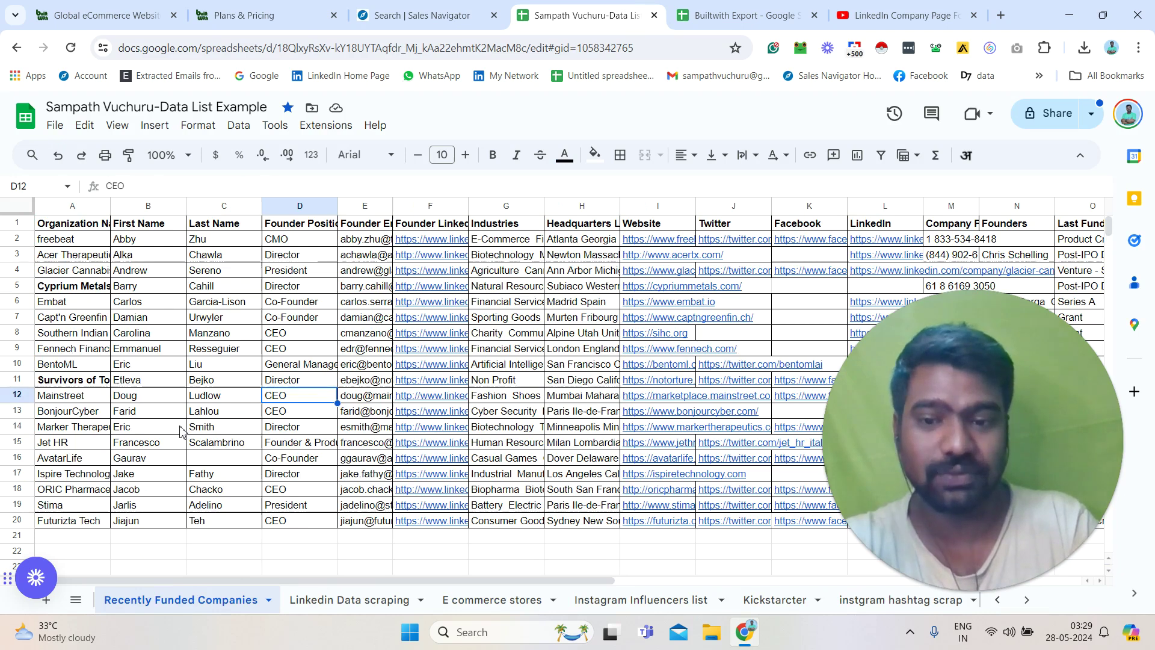
Open the Local Business List sheet and scan row 19 across to column O and back
click(79, 608)
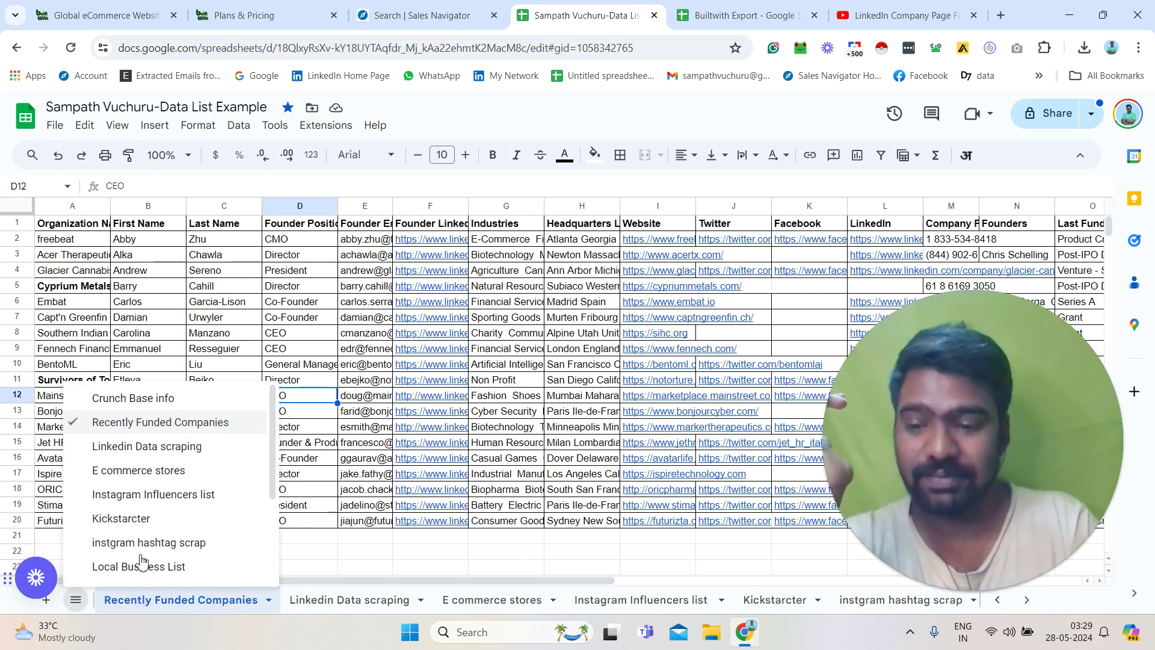
click(162, 567)
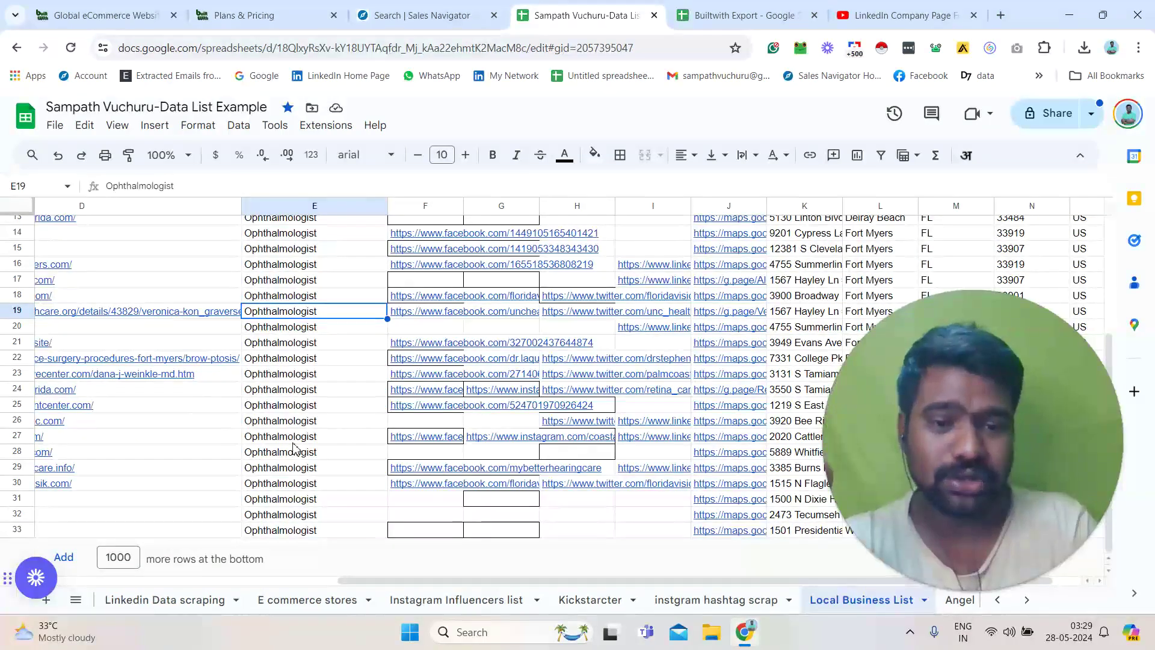
key(Right)
key(Right)
key(Right)
key(Right)
key(Right)
key(Right)
key(Right)
key(Right)
key(Right)
key(Right)
key(Left)
key(Left)
key(Left)
key(Left)
key(Left)
key(Left)
key(Left)
key(Left)
key(Left)
key(Left)
key(Left)
key(Left)
key(Left)
key(Left)
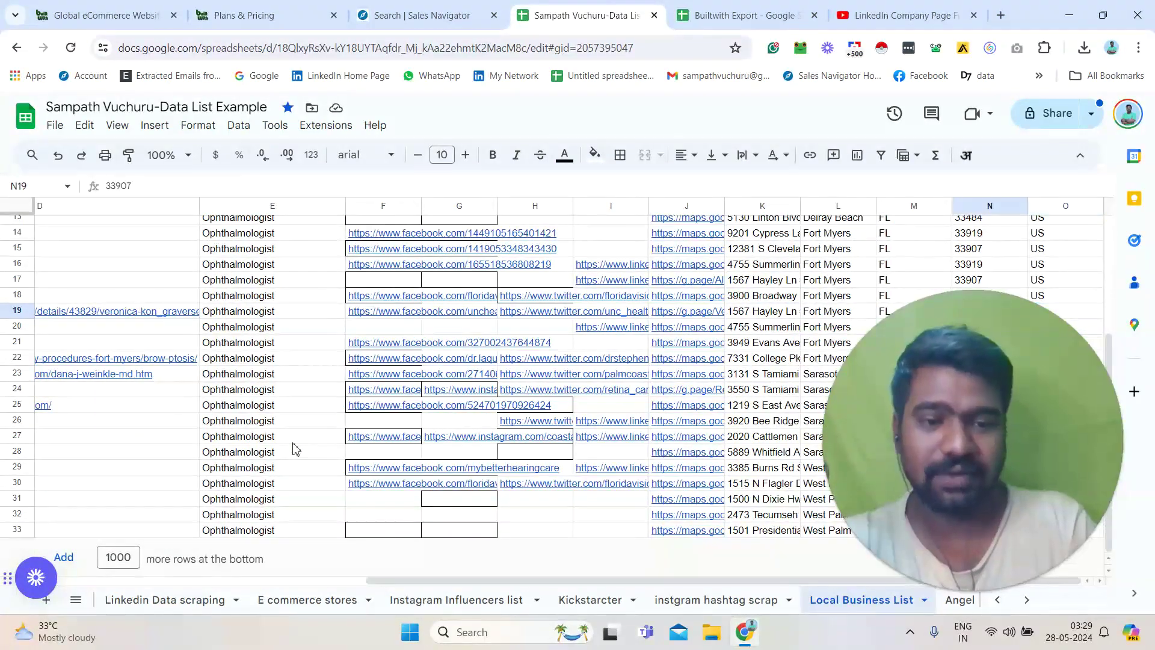
Open the Linkedin Data scraping sheet from the all-sheets list
click(76, 600)
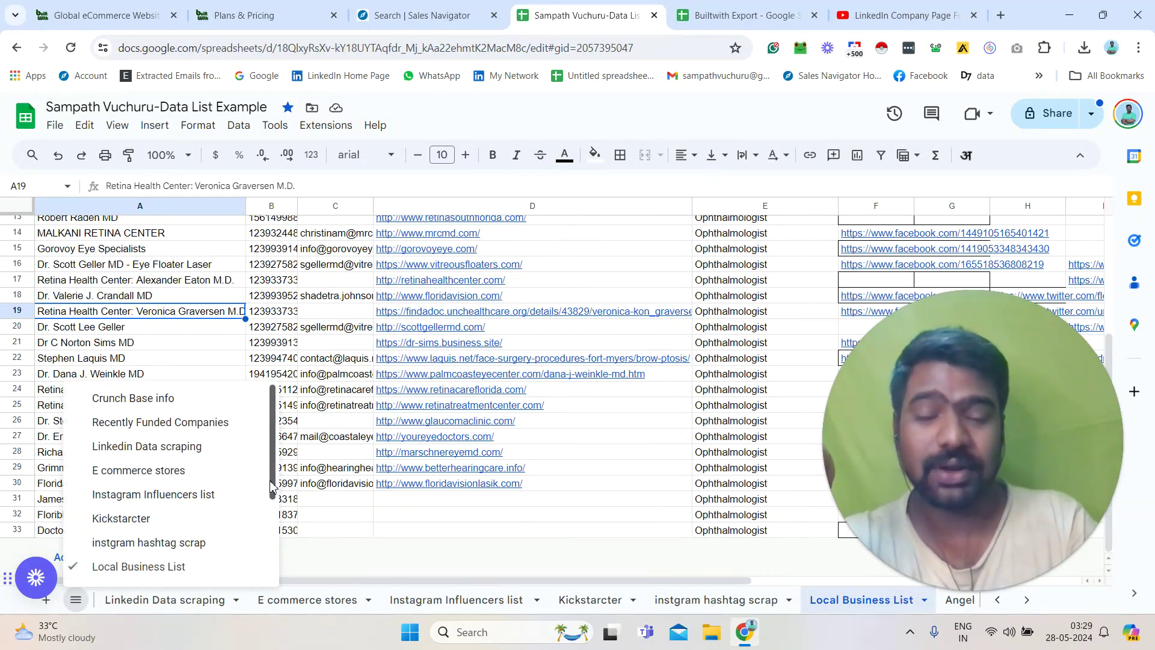
scroll(237, 517, down, 3)
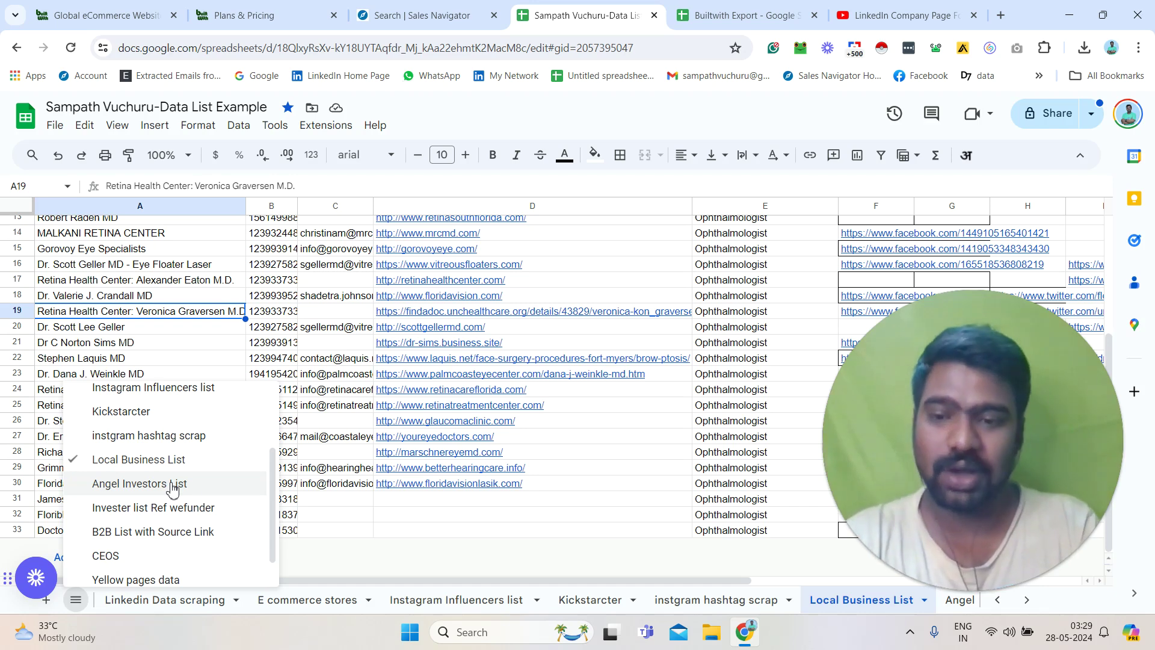
click(201, 602)
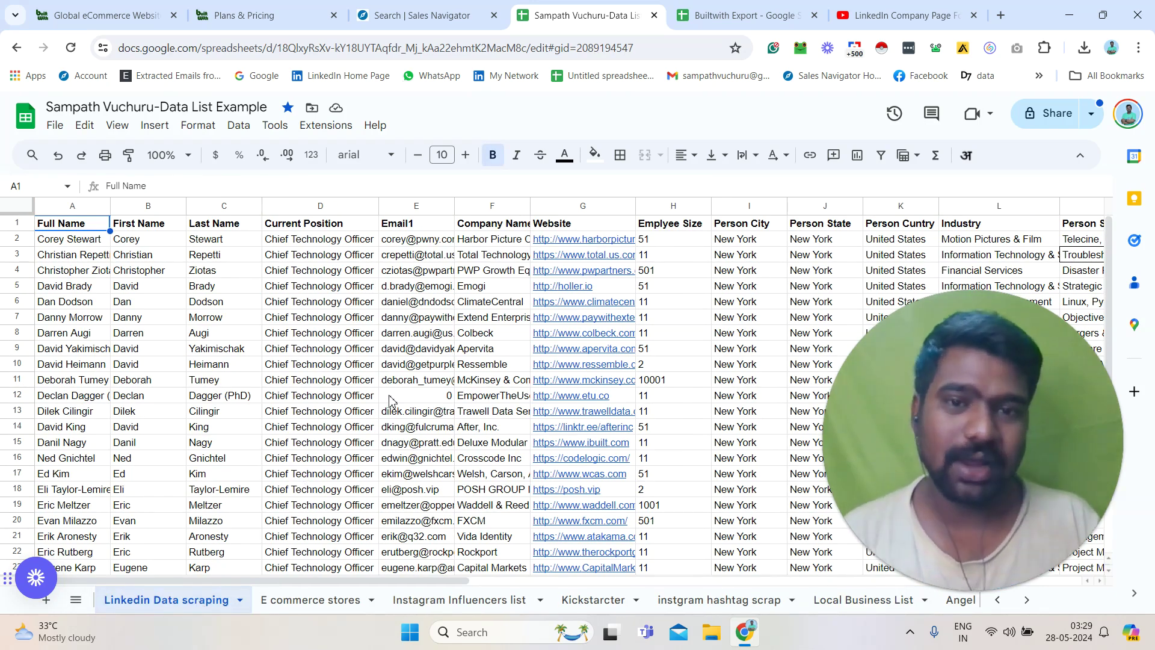
Highlight the video description's WhatsApp and Facebook contact lines, then go to BuiltWith's Plans & Pricing page
click(903, 15)
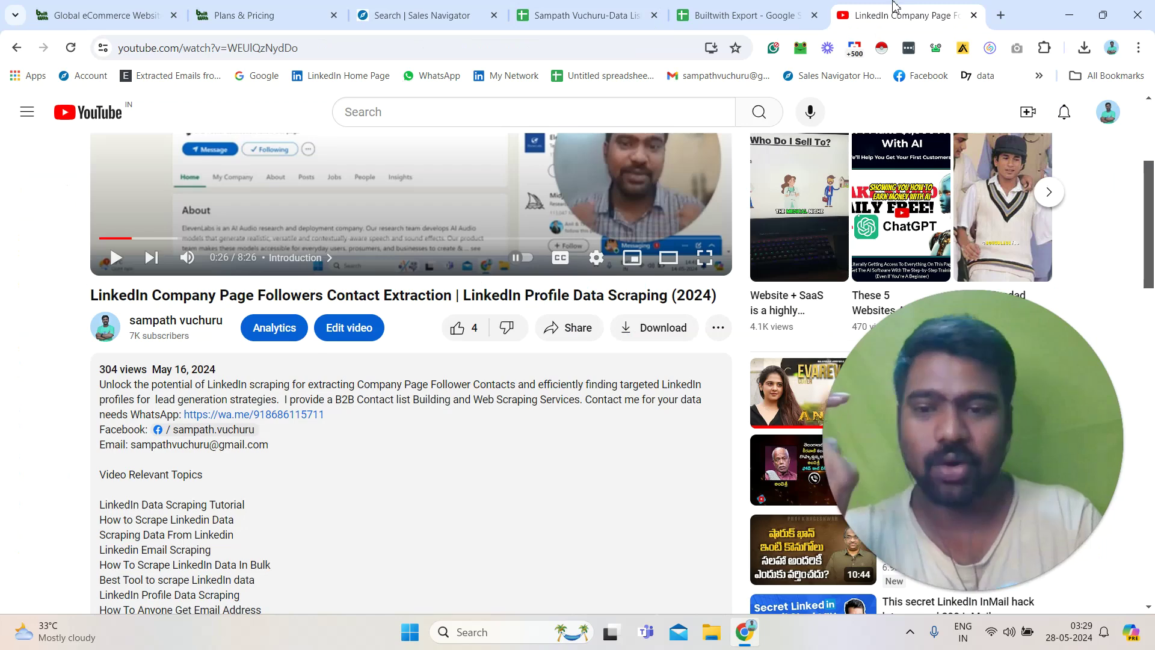
drag(412, 431, 166, 415)
click(348, 400)
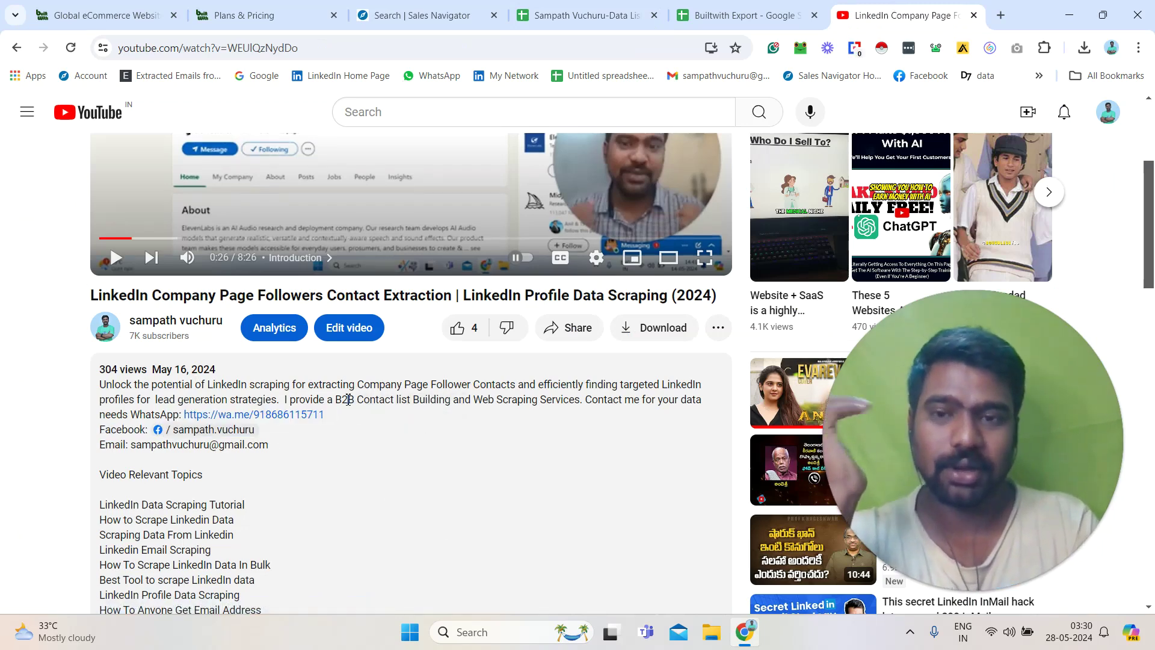
click(258, 7)
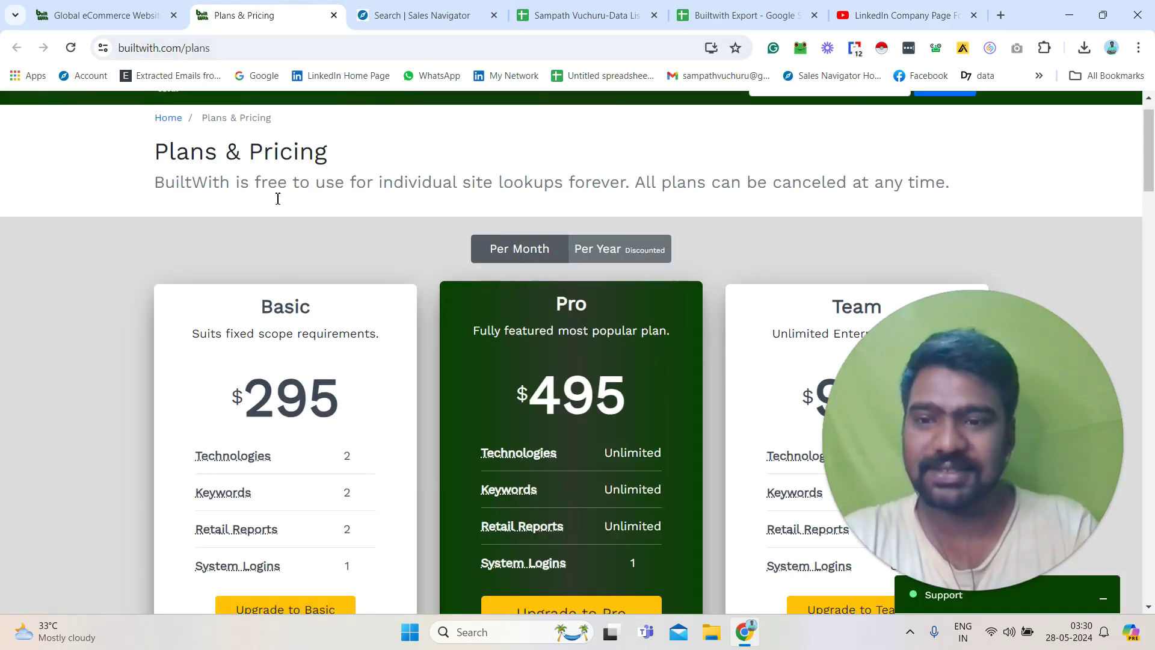
Highlight the Basic plan's tagline and heading on the Plans & Pricing page
triple_click(294, 336)
shift+click(284, 307)
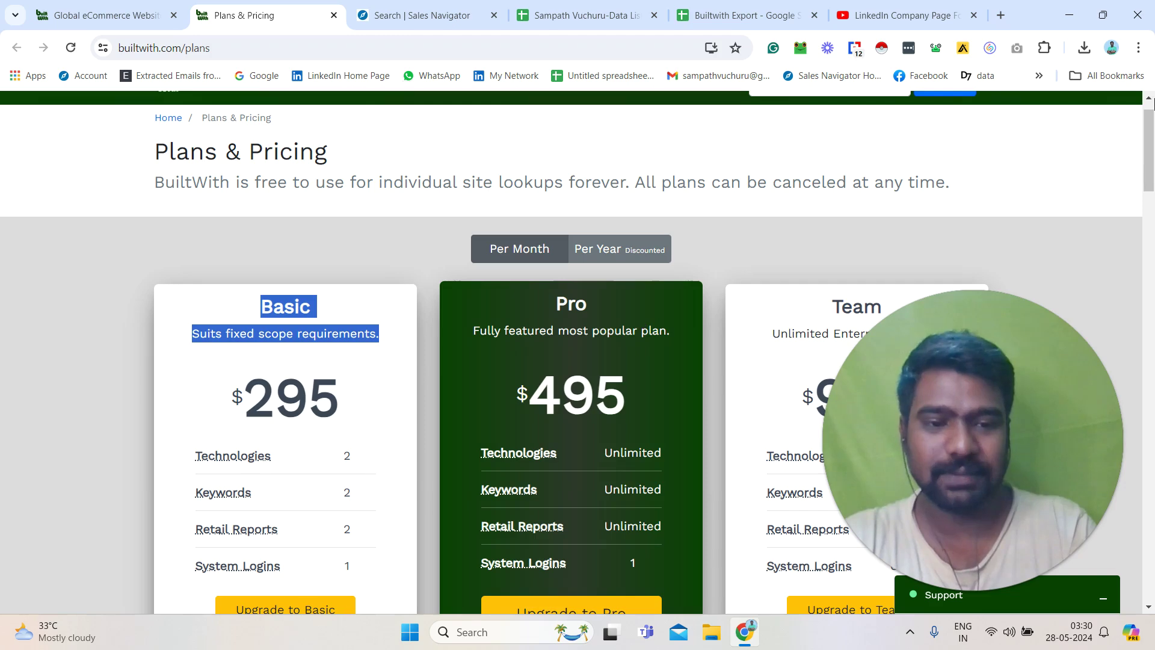
mouse_move(1151, 101)
mouse_down()
mouse_move(1151, 151)
mouse_move(1150, 123)
mouse_up()
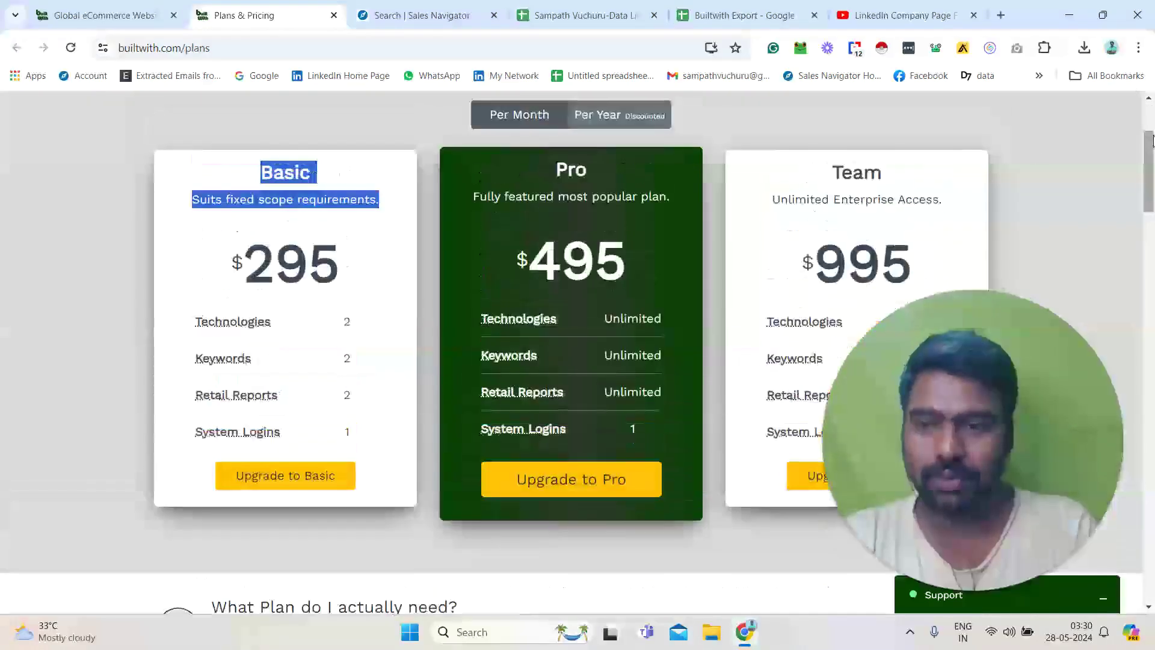
click(358, 178)
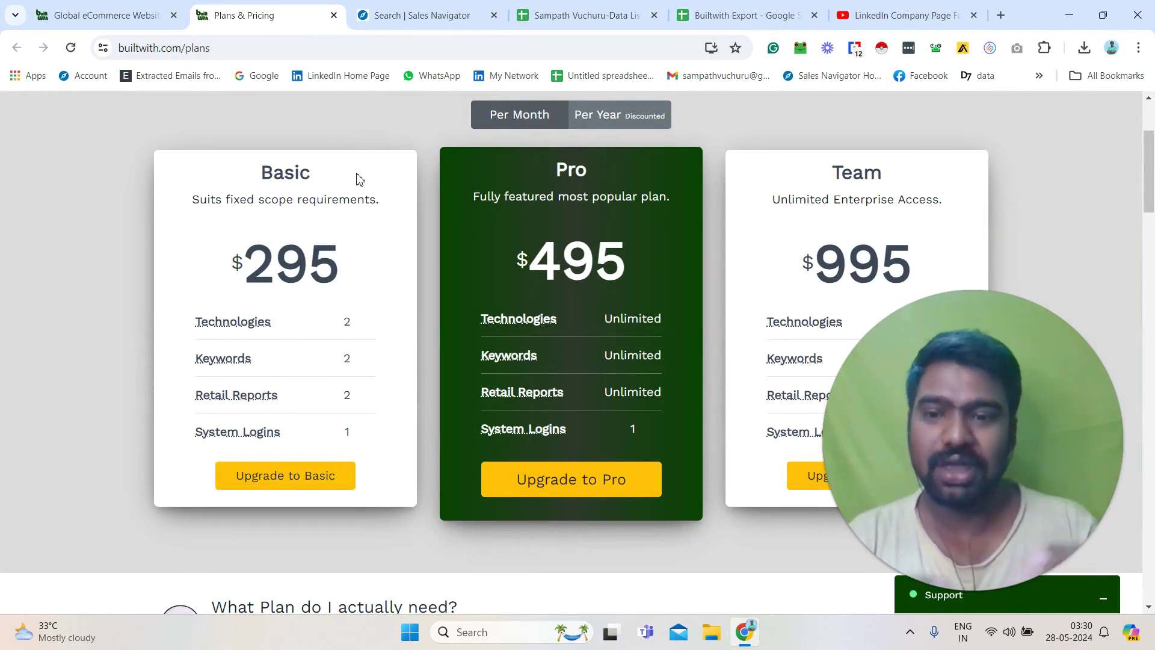
drag(356, 181, 254, 180)
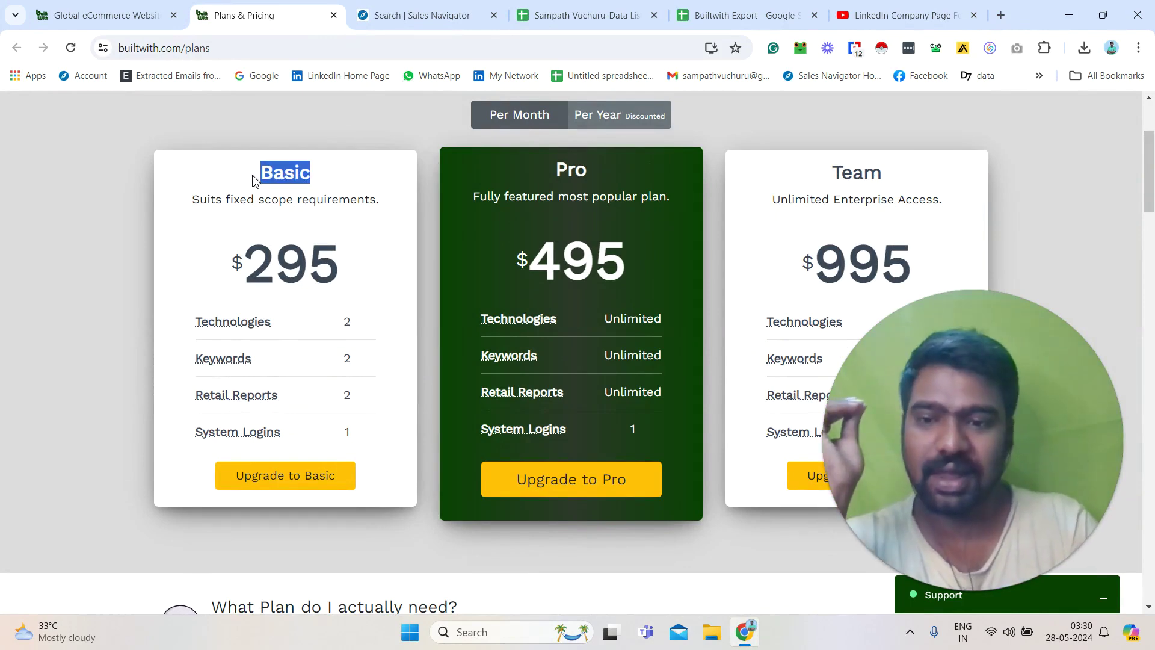
click(552, 189)
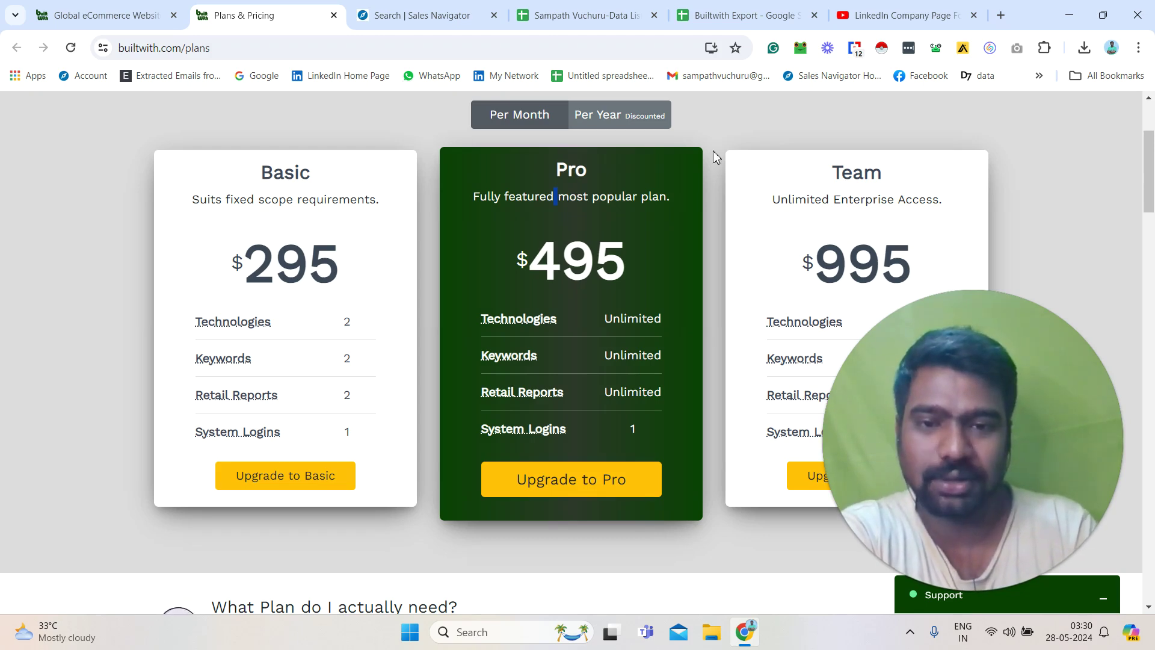
Highlight the Team plan heading and the Pro plan's System Logins count
mouse_move(1152, 154)
mouse_down()
mouse_move(1153, 121)
mouse_move(1154, 165)
mouse_up()
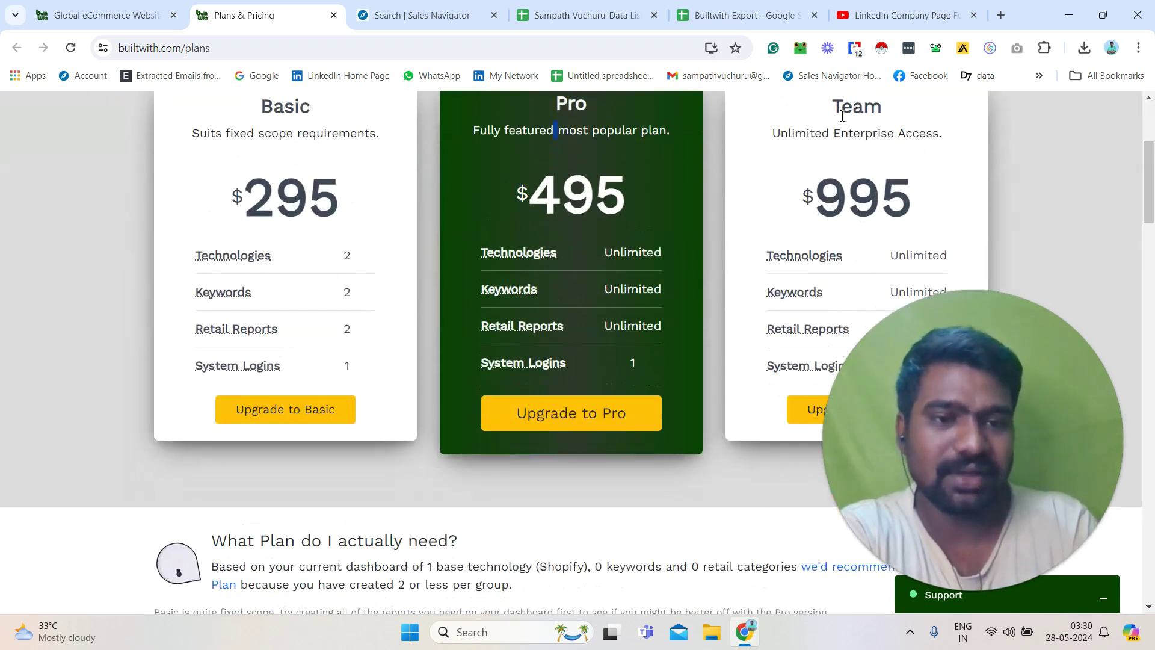
drag(833, 107, 884, 107)
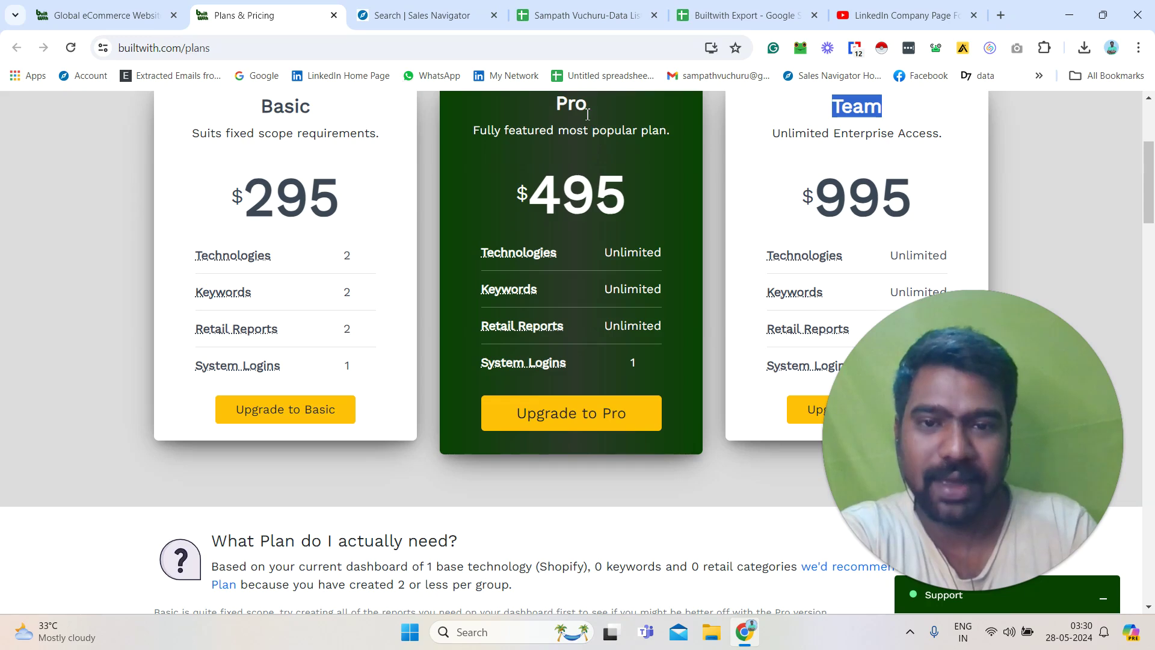
double_click(630, 363)
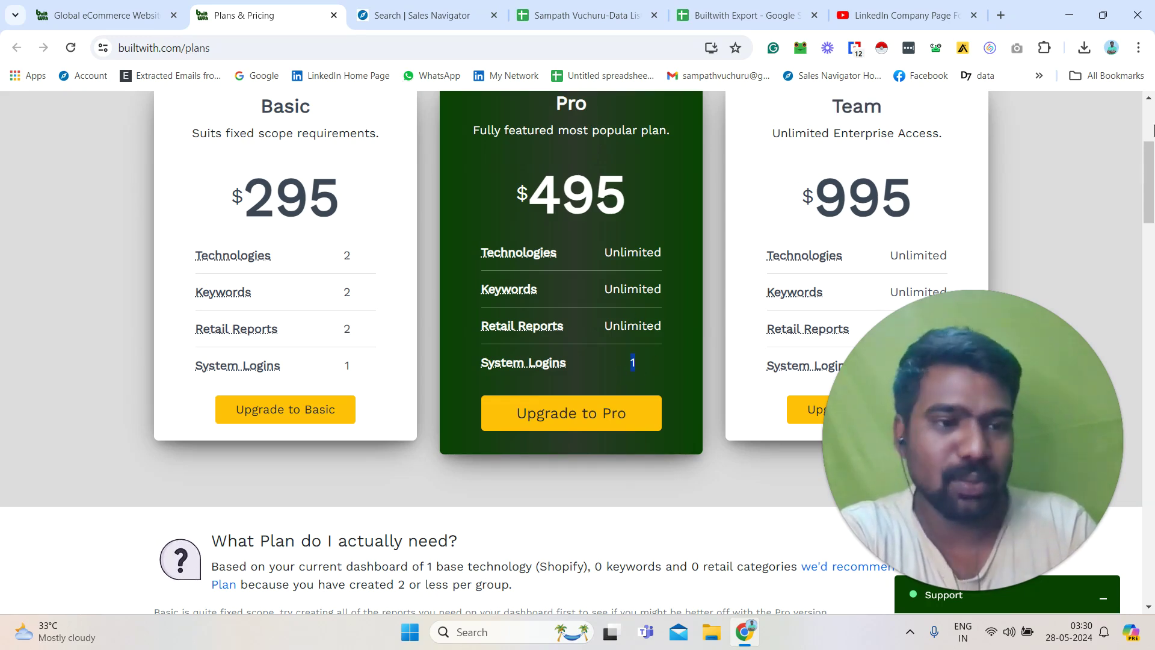
scroll(776, 247, up, 4)
Open the Global Shopify Stores list of 4,457,121 sites and request its full lead list
click(112, 9)
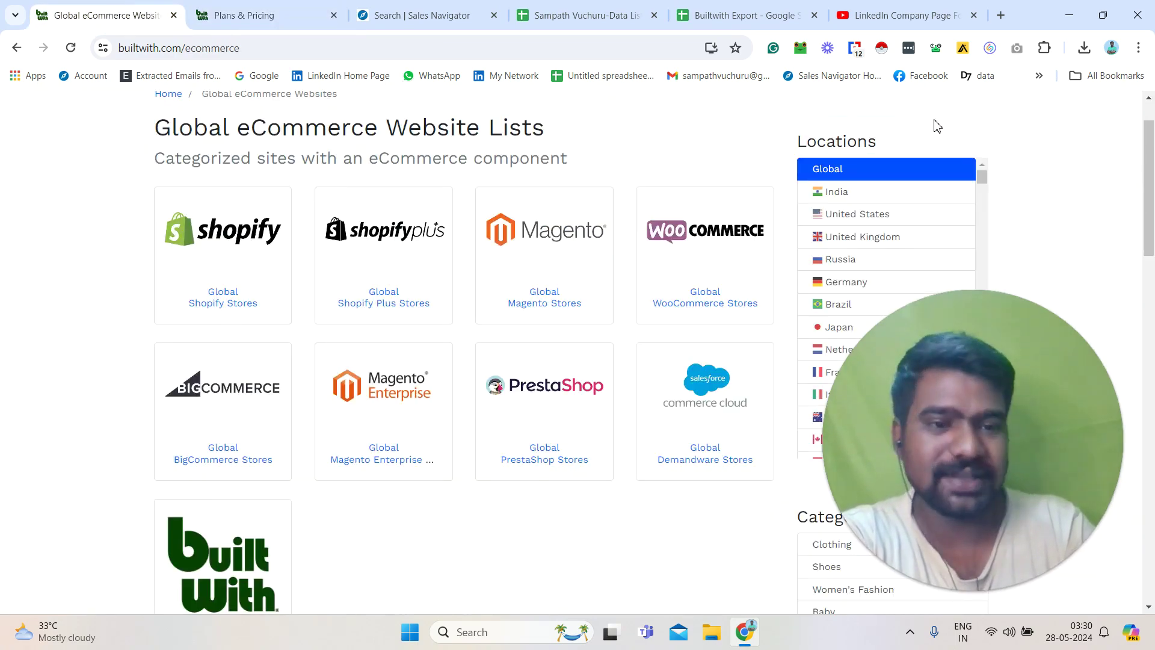
drag(1154, 140, 1144, 165)
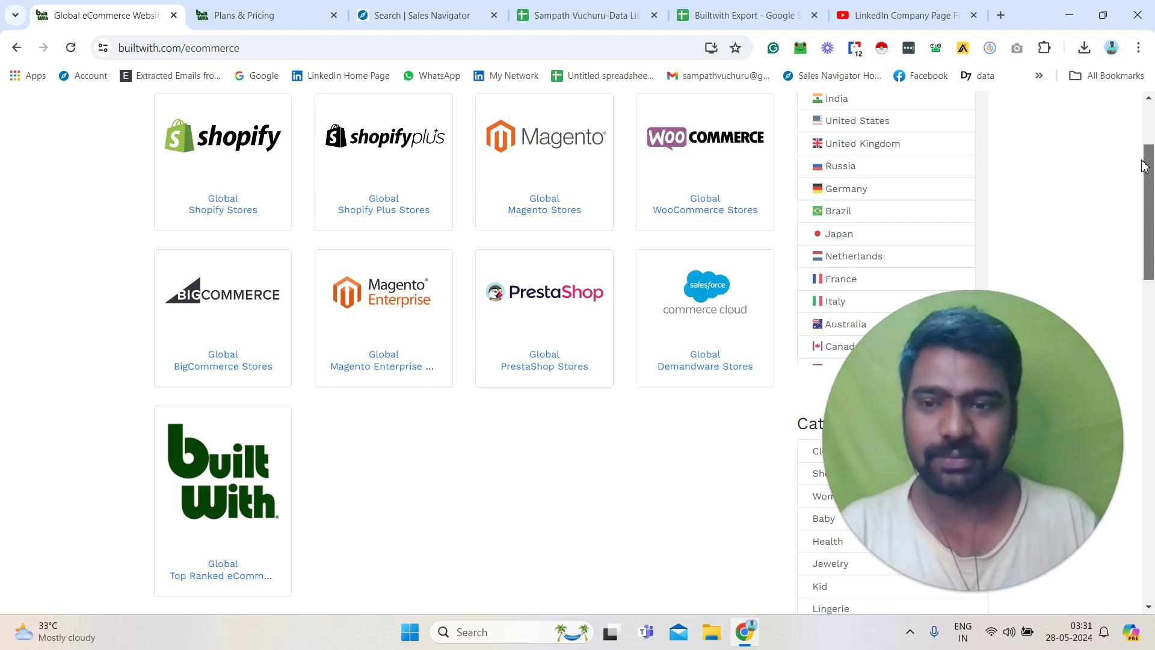
click(211, 215)
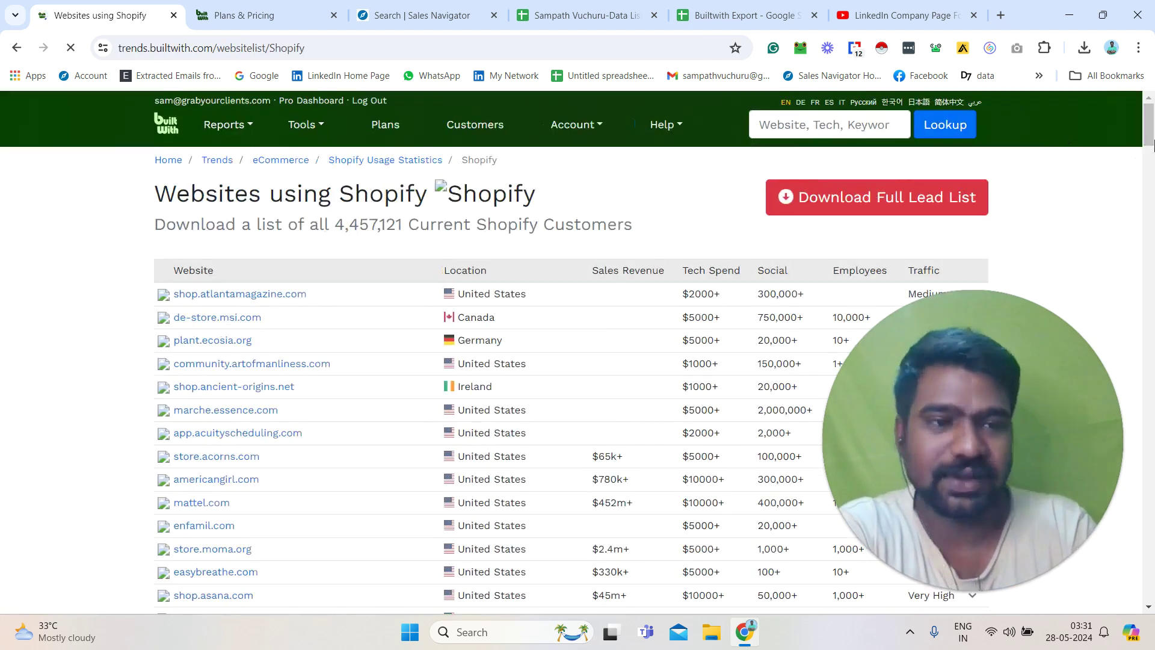
drag(1153, 144, 1154, 152)
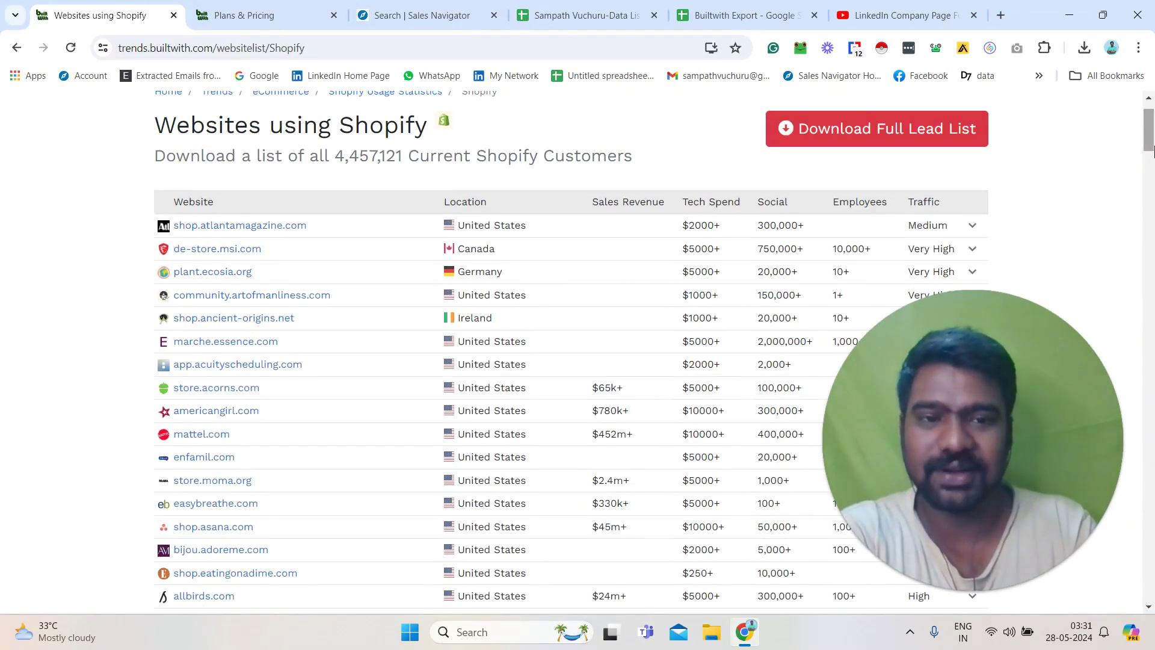
click(873, 137)
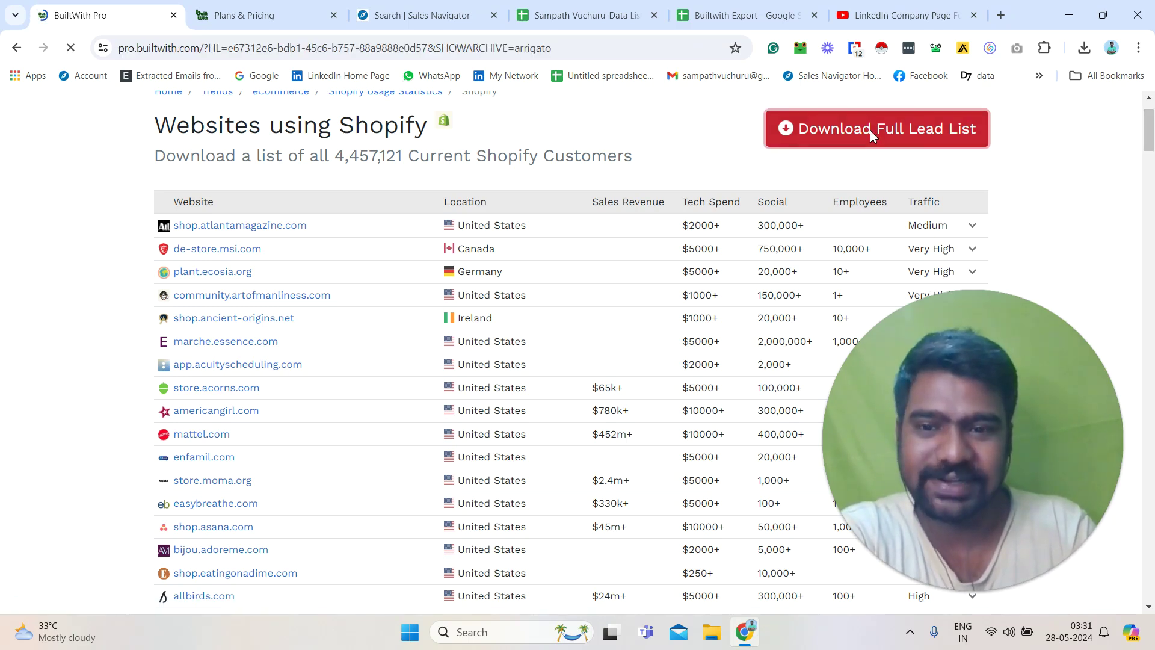
Open the archived All Live Shopify Sites report, review its 4,851,855 results, and start an Advanced Filter
drag(1149, 177, 1151, 264)
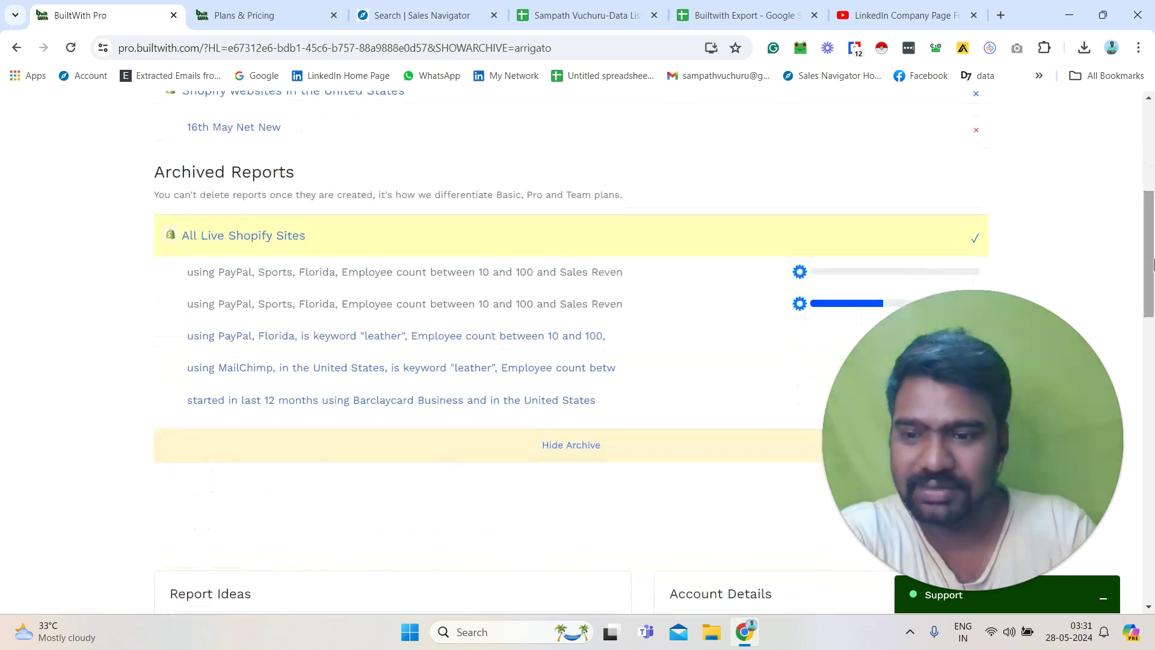
click(303, 242)
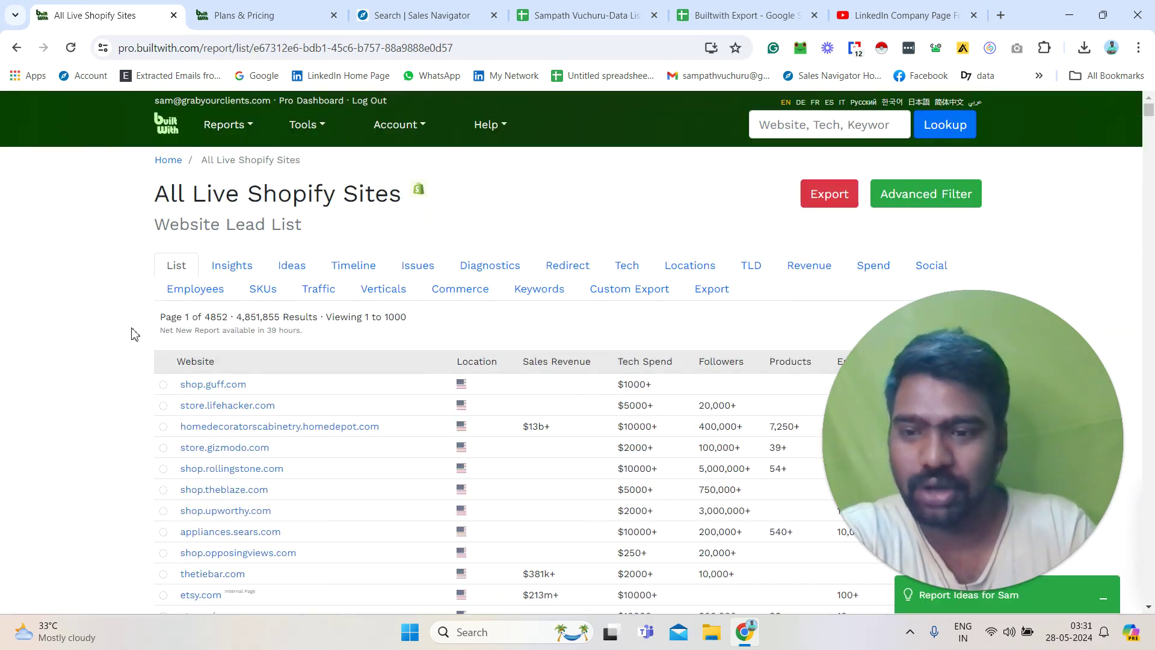
drag(143, 325, 376, 319)
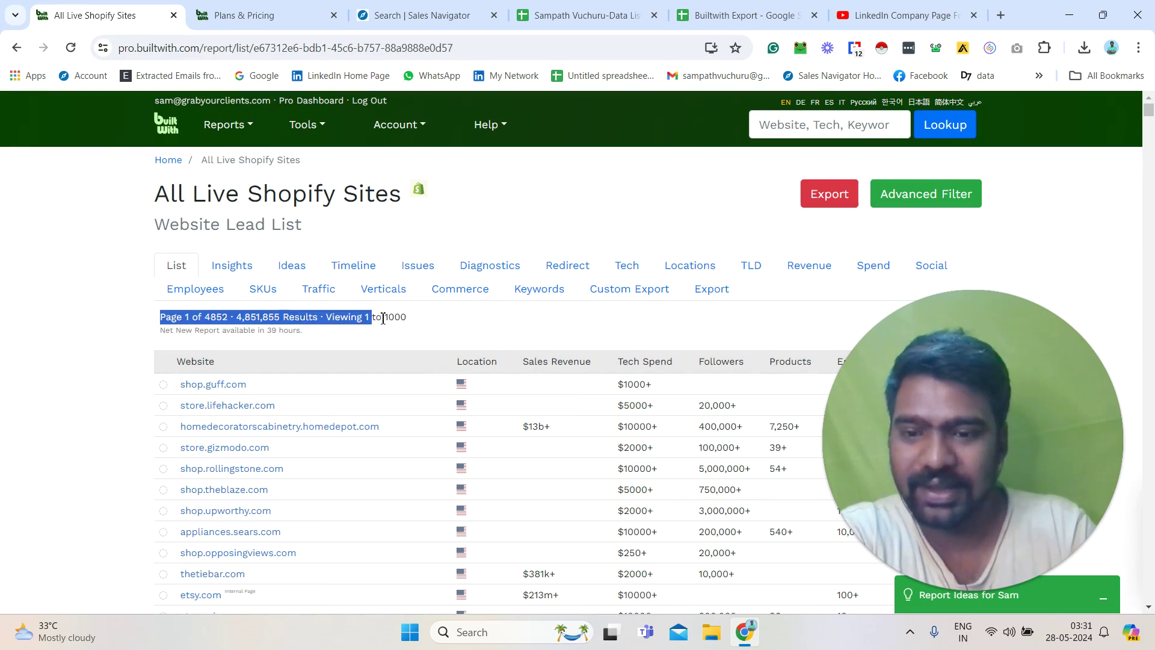
click(413, 323)
mouse_move(1149, 112)
mouse_down()
mouse_move(1143, 494)
mouse_move(1145, 99)
mouse_up()
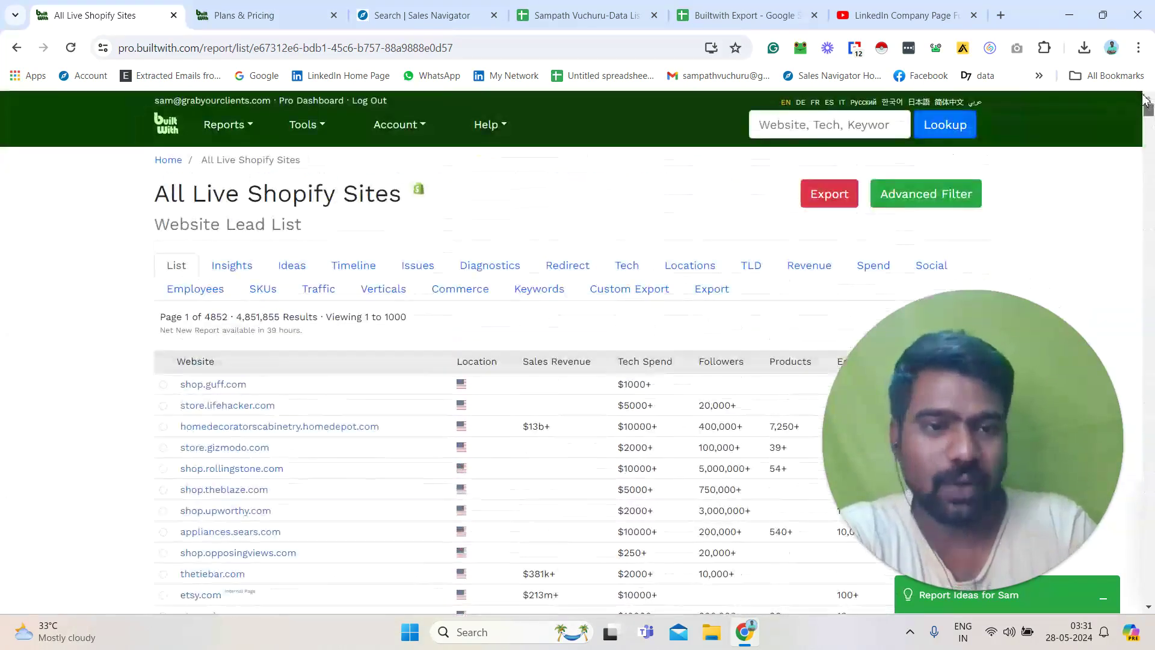
scroll(1145, 115, down, 1)
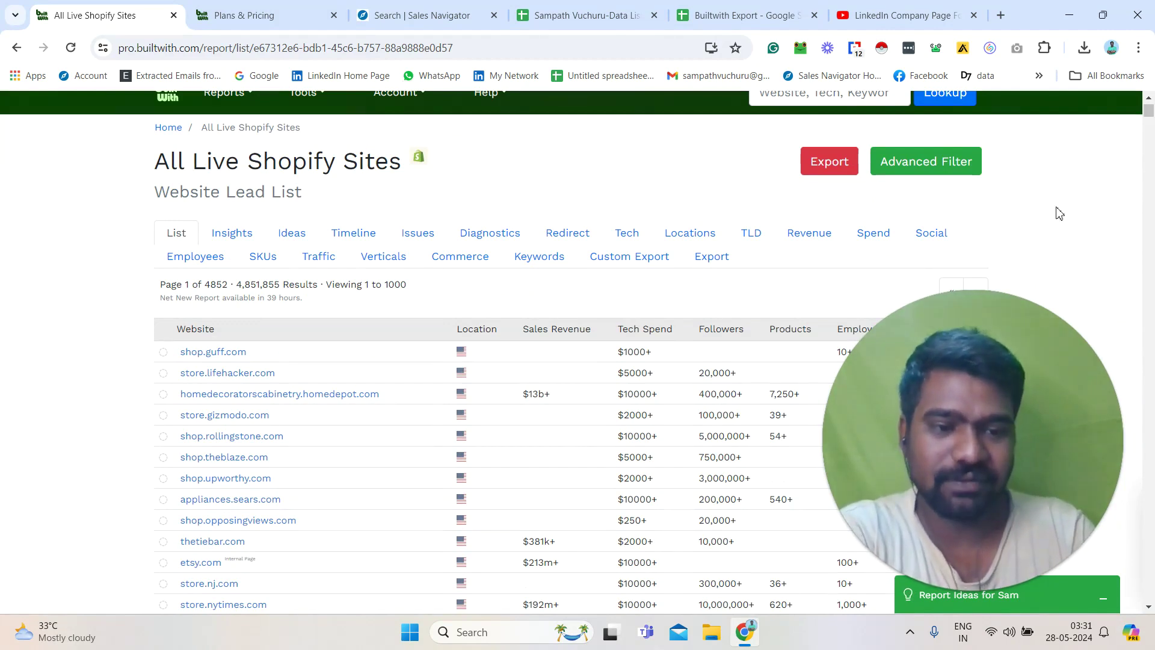
click(916, 176)
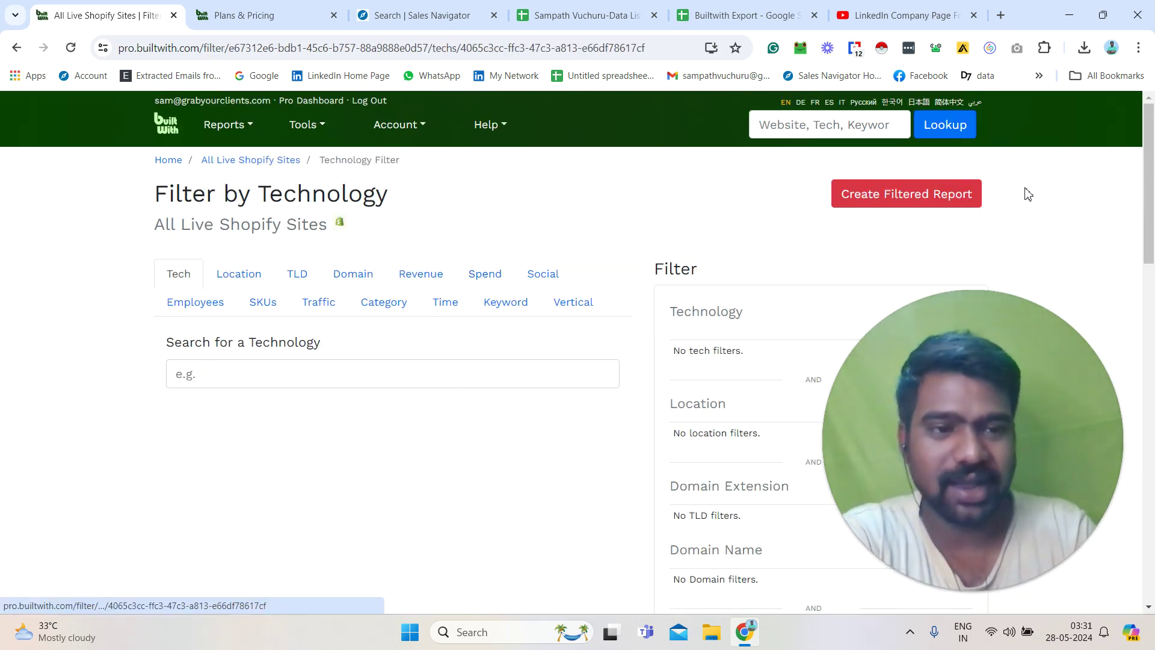
Add a PayPal technology condition with usage set to Currently using PayPal
mouse_move(1151, 183)
mouse_down()
mouse_move(1150, 286)
mouse_move(1150, 184)
mouse_up()
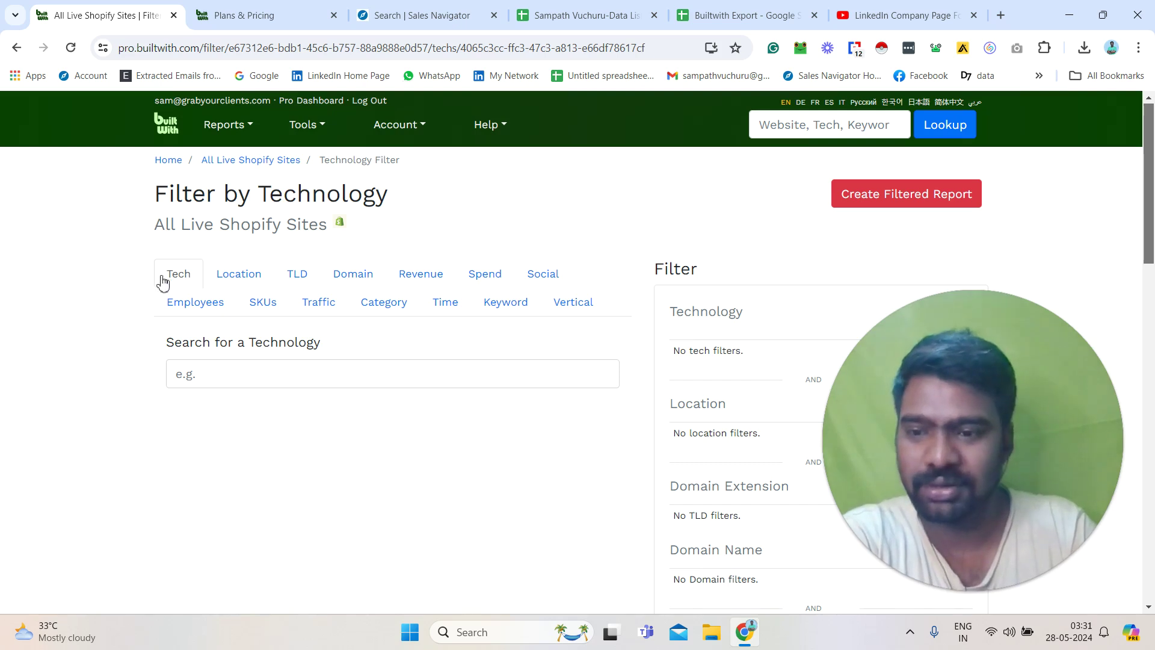
click(256, 370)
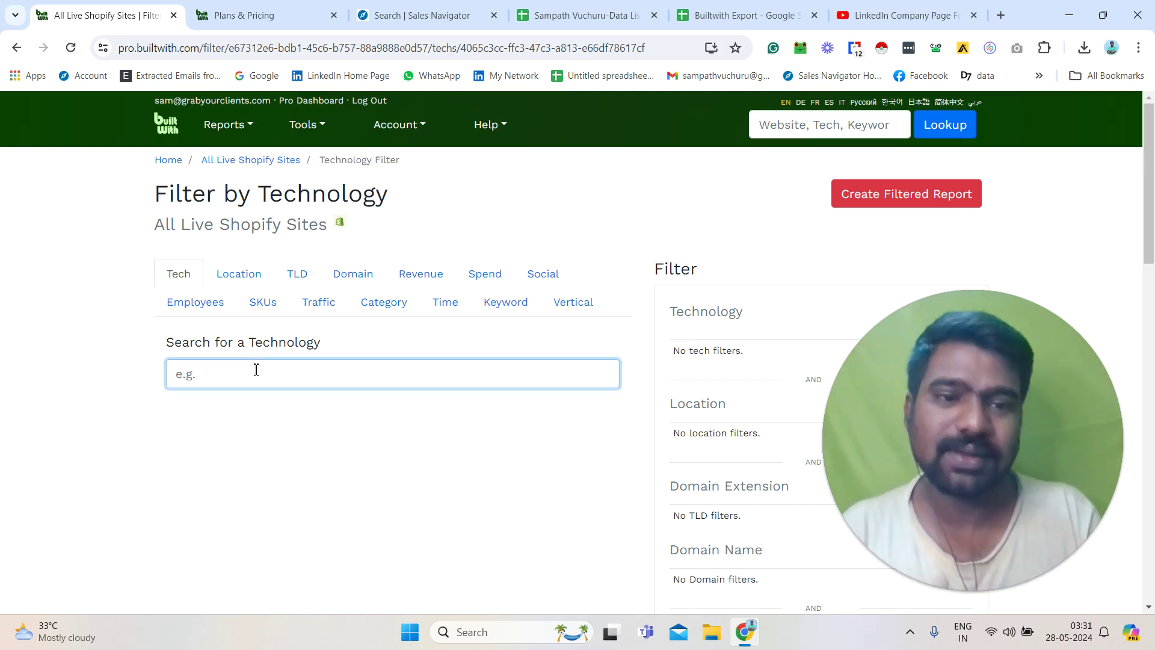
text(paya)
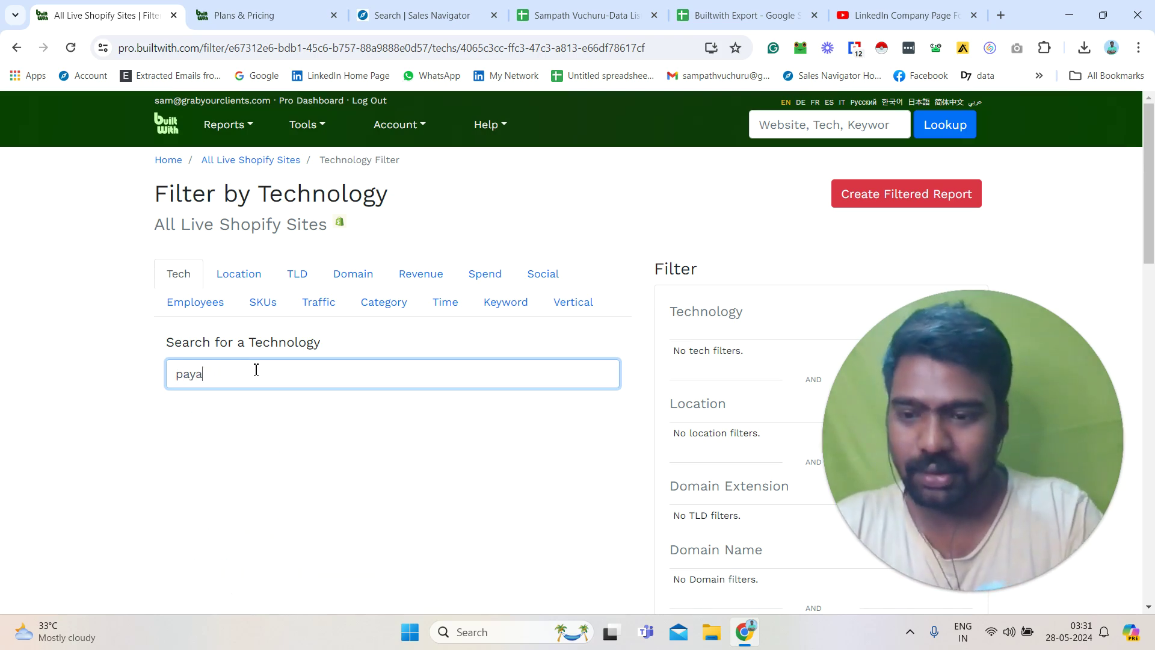
key(BackSpace)
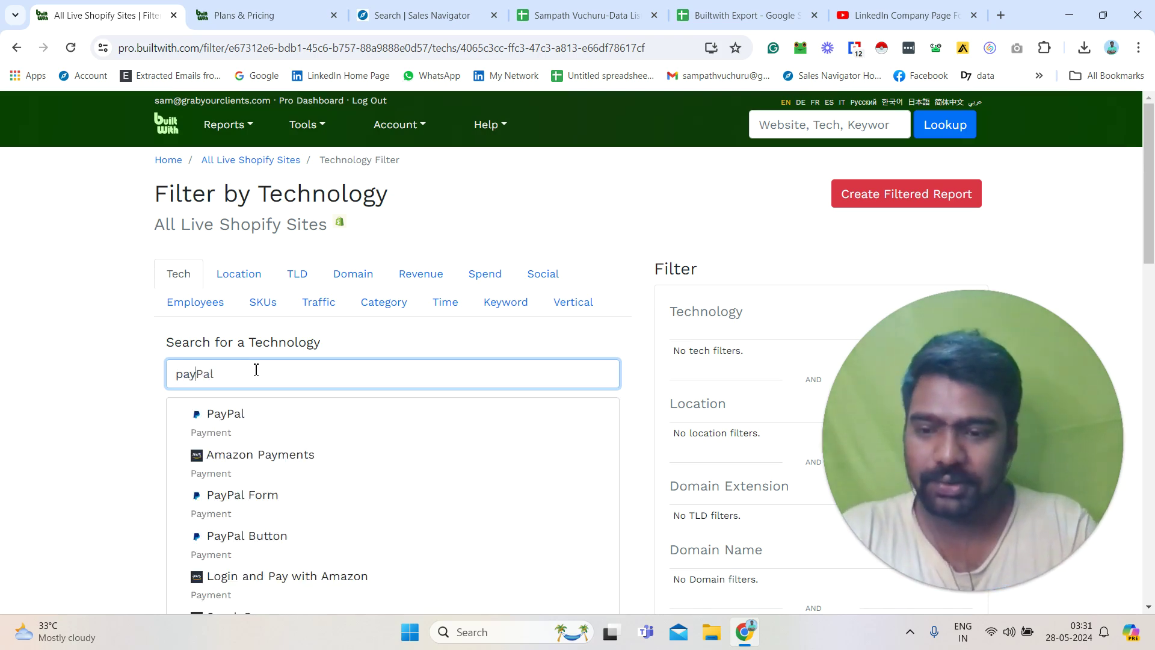
click(253, 420)
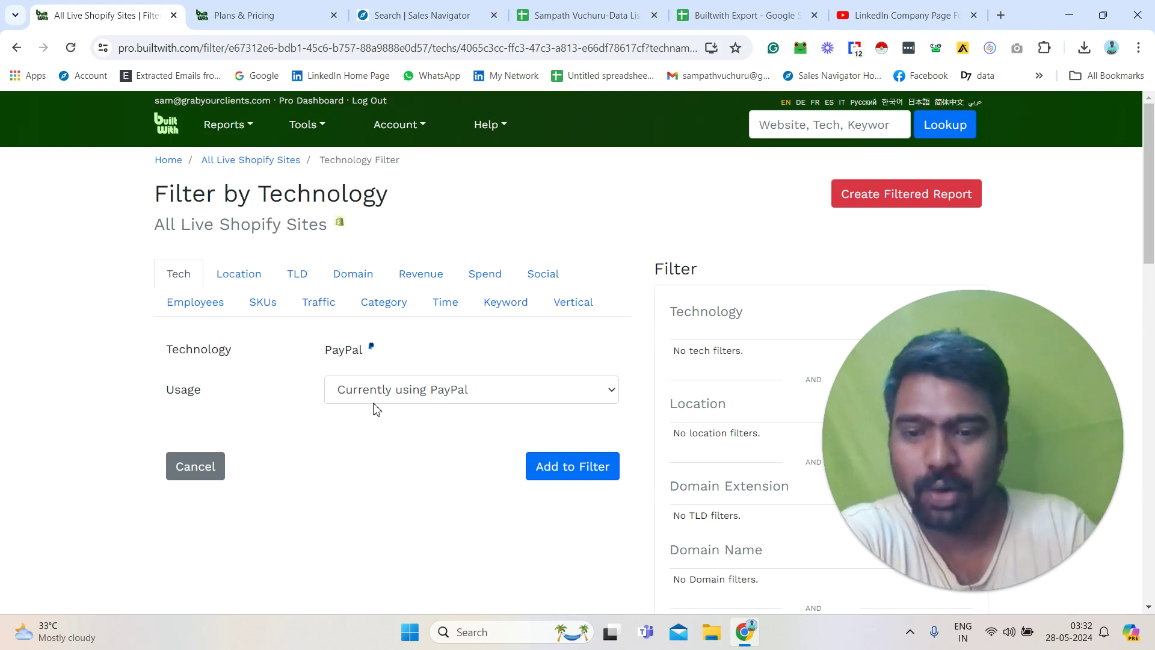
click(531, 396)
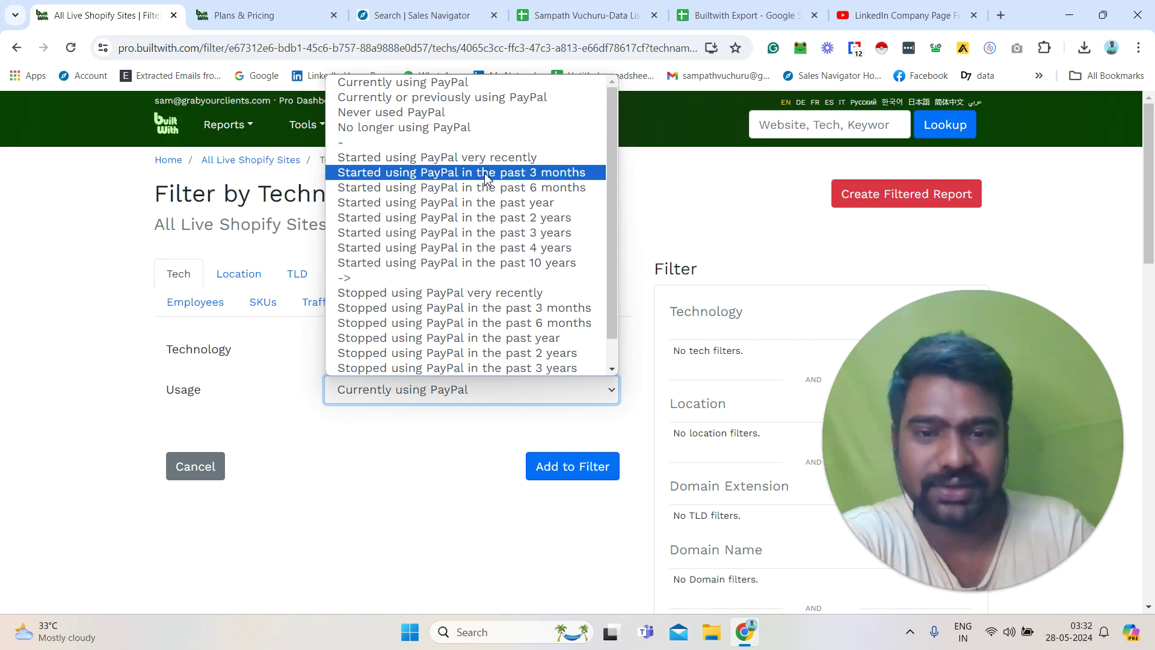
click(443, 85)
click(577, 473)
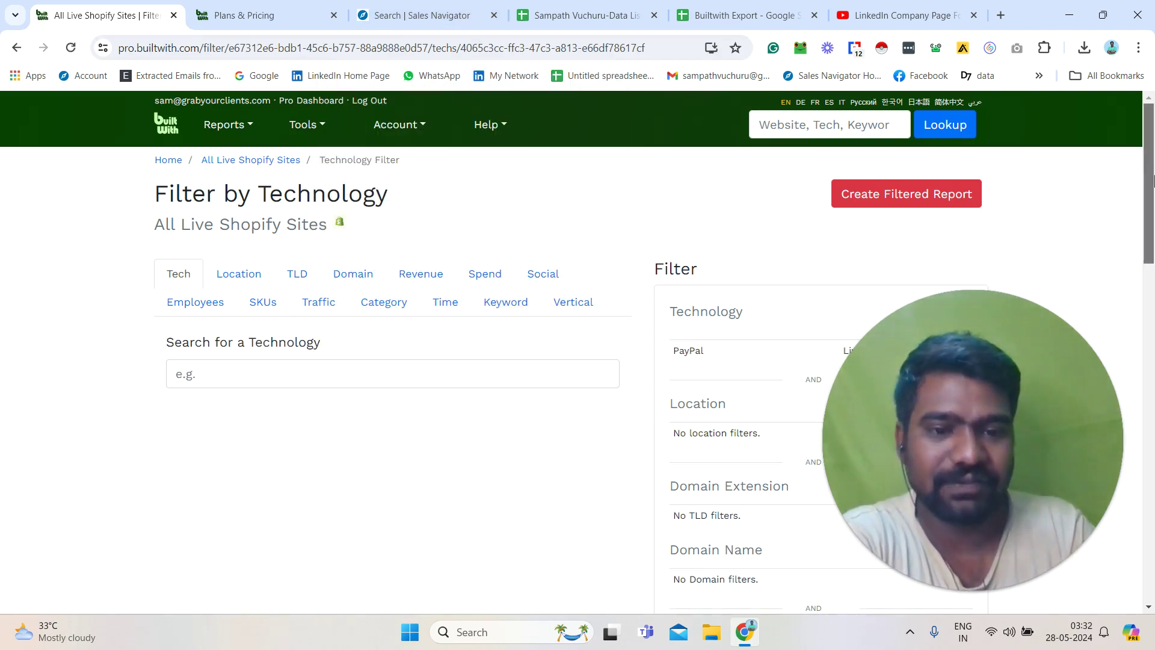
scroll(962, 240, down, 1)
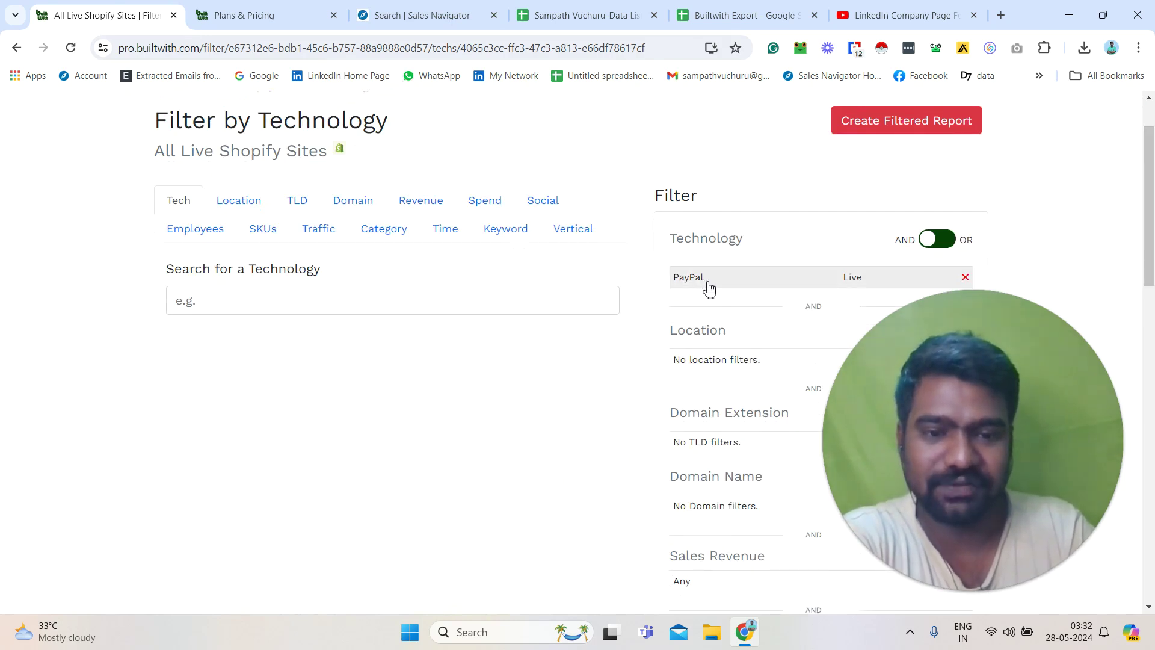
scroll(532, 289, up, 1)
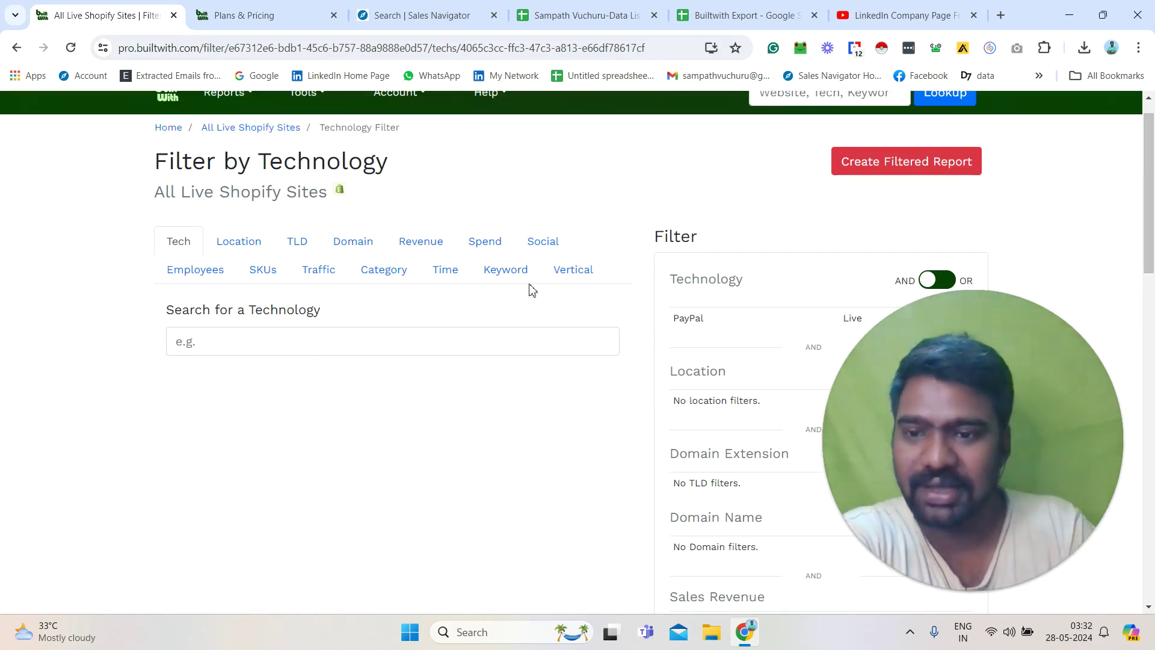
Add a Location condition for United States – Florida to the Shopify filter
click(267, 252)
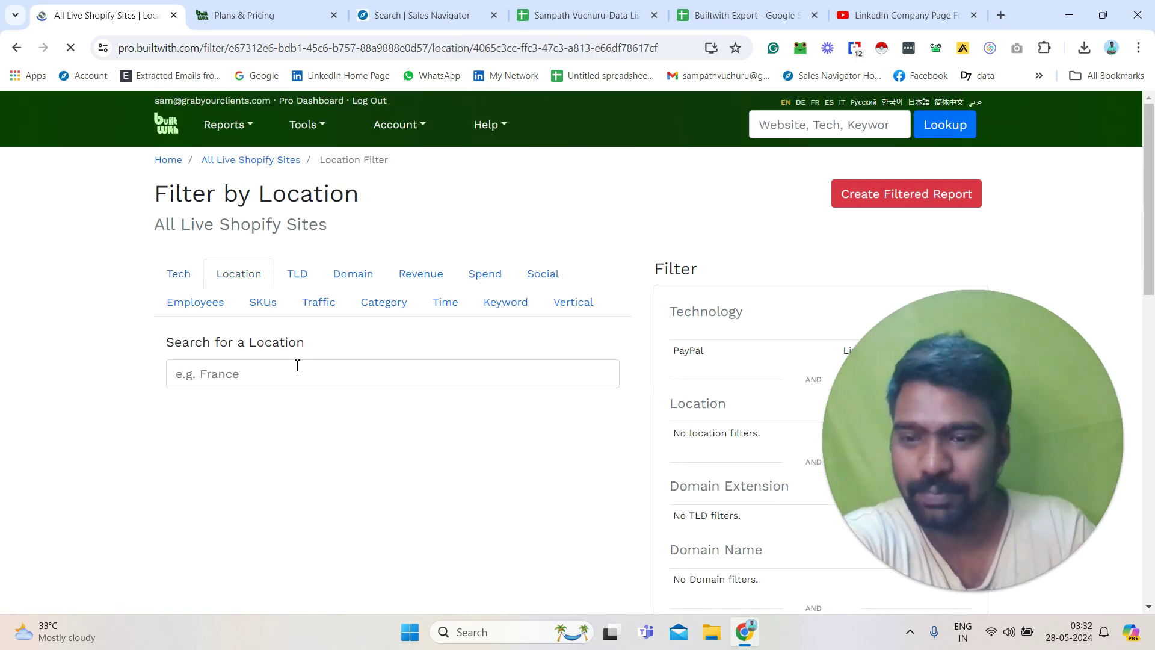
click(298, 365)
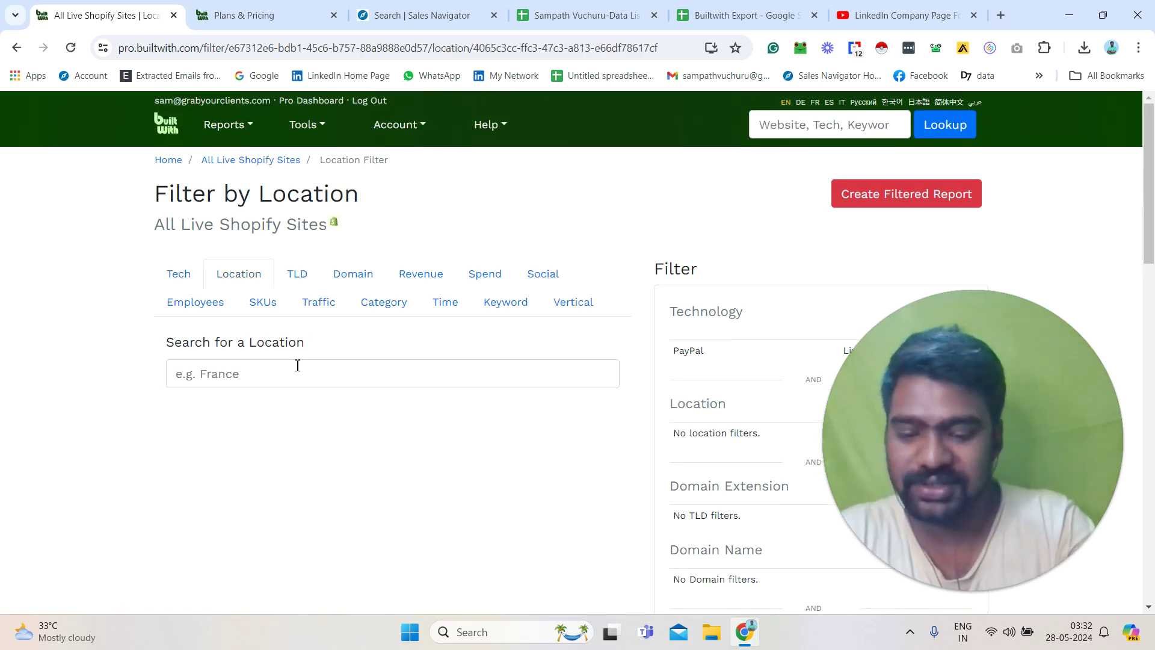
click(305, 371)
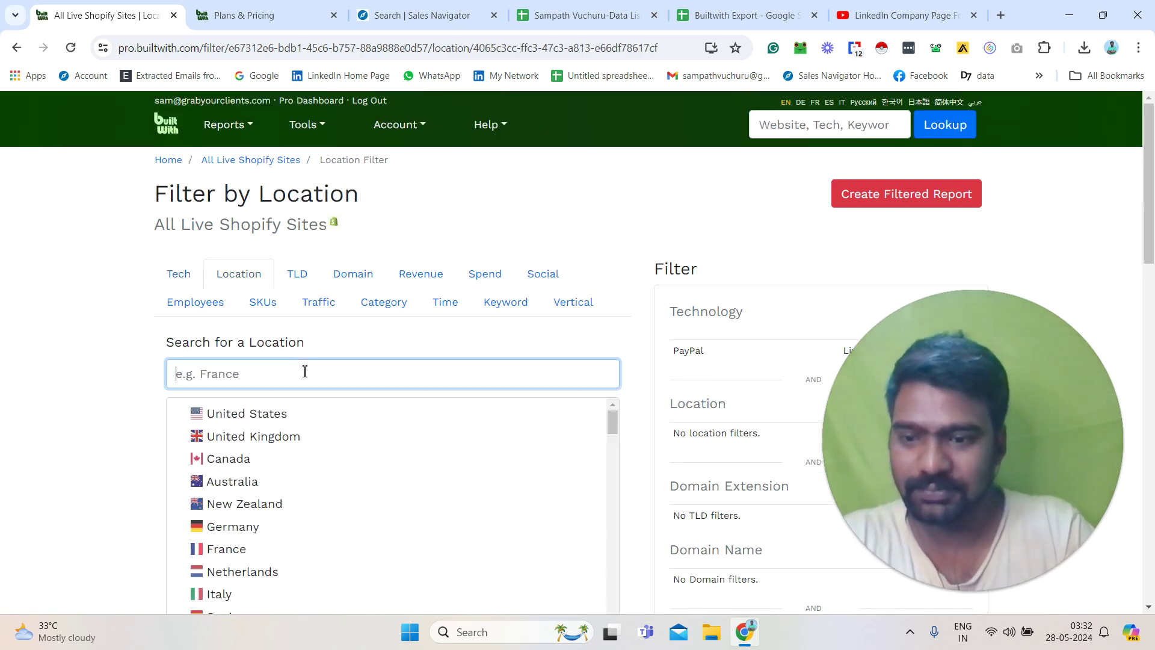
click(282, 412)
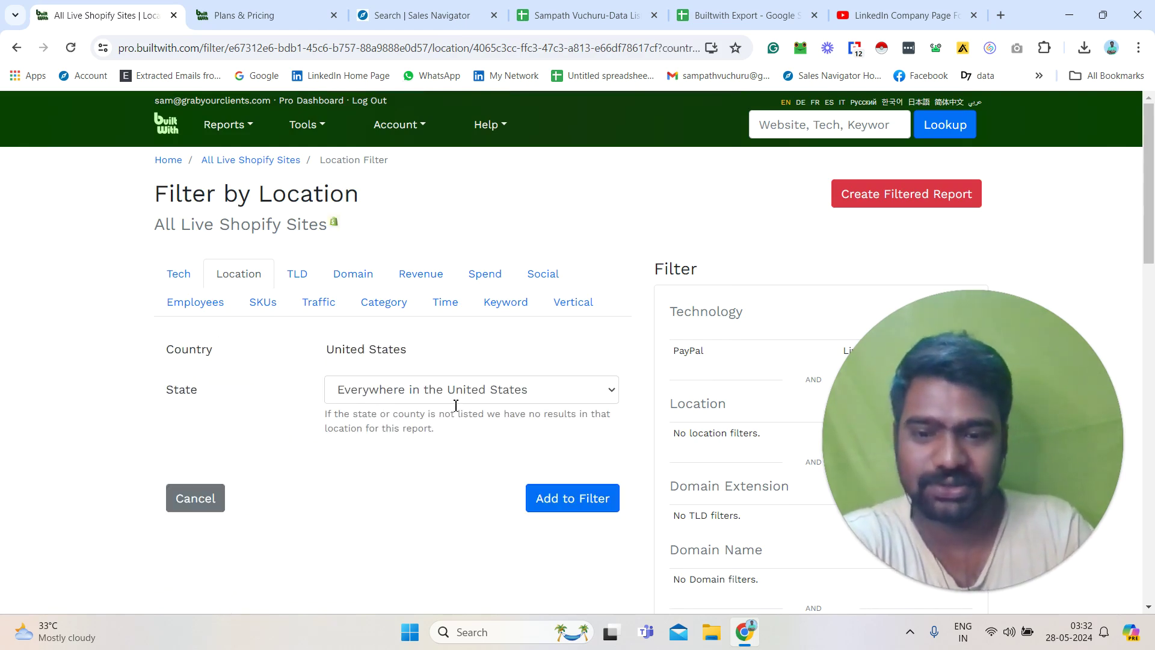
click(456, 404)
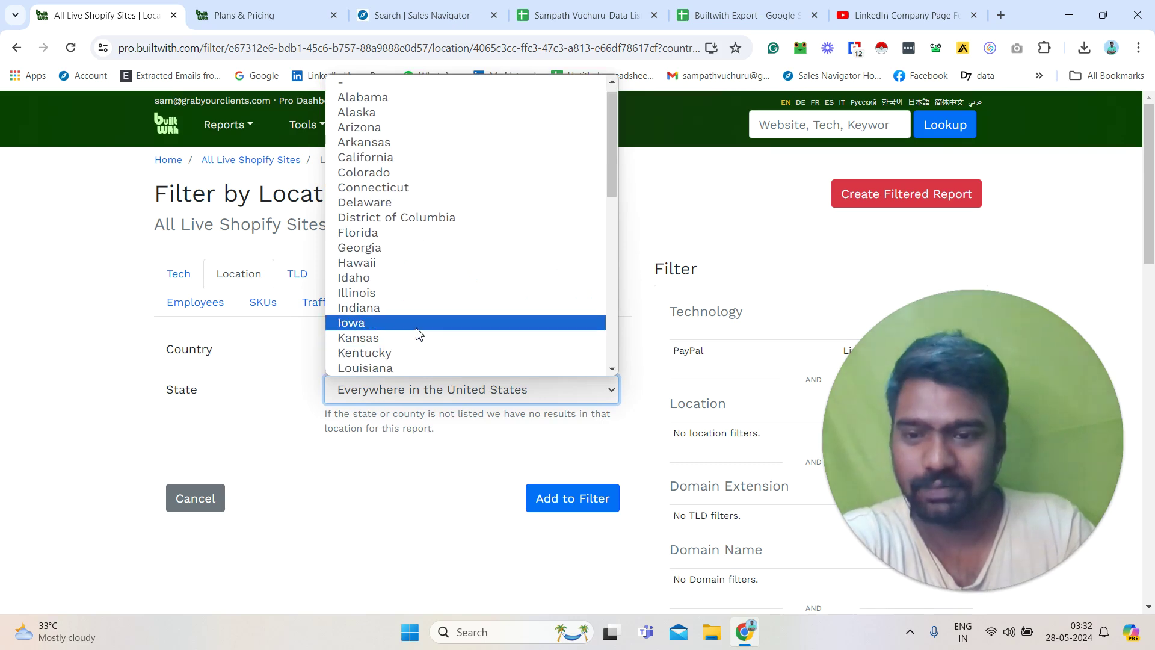
click(486, 233)
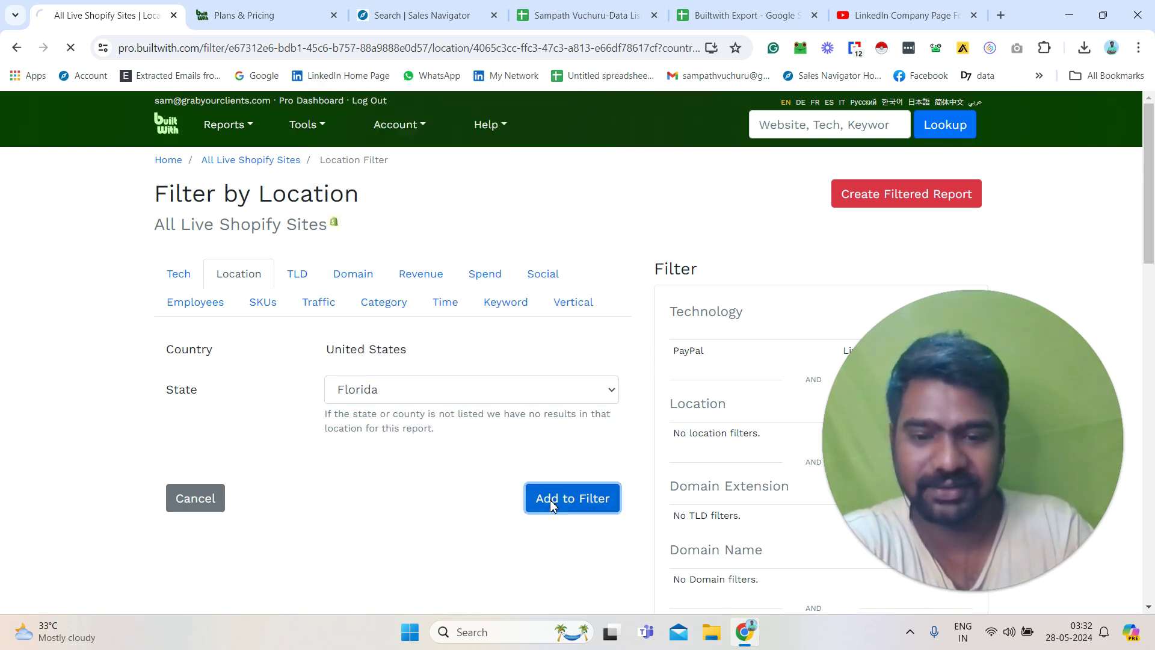
click(552, 506)
drag(1150, 219, 1153, 412)
scroll(703, 298, up, 9)
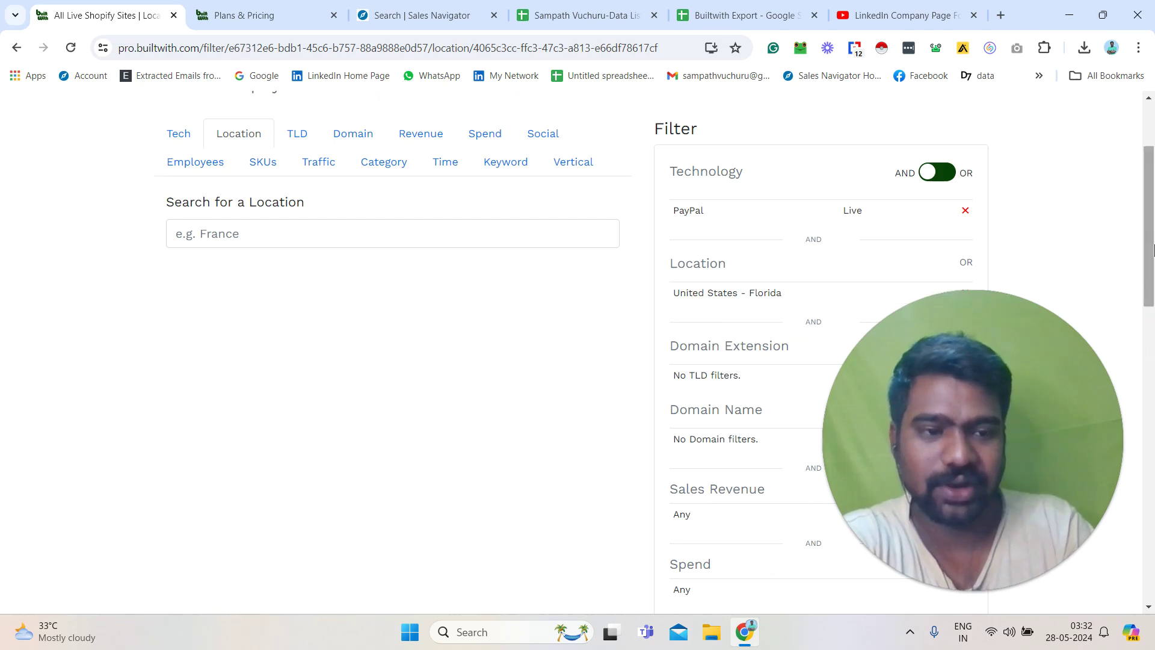
scroll(703, 295, up, 2)
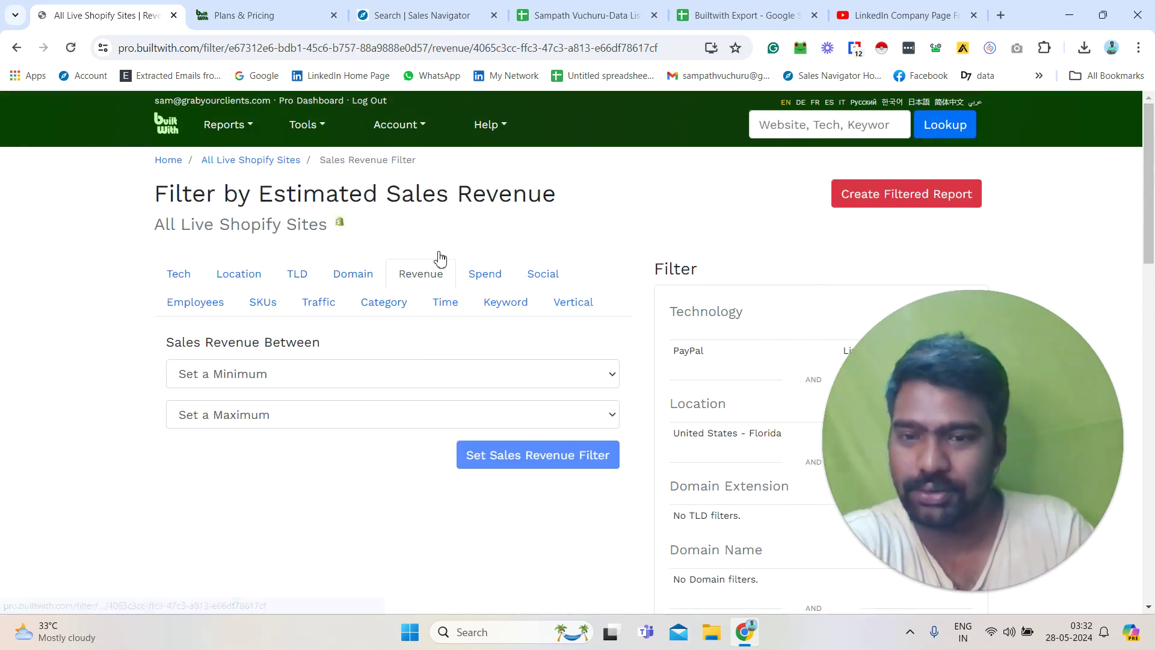
Apply a sales revenue filter with minimum $10 and maximum $1000
click(330, 381)
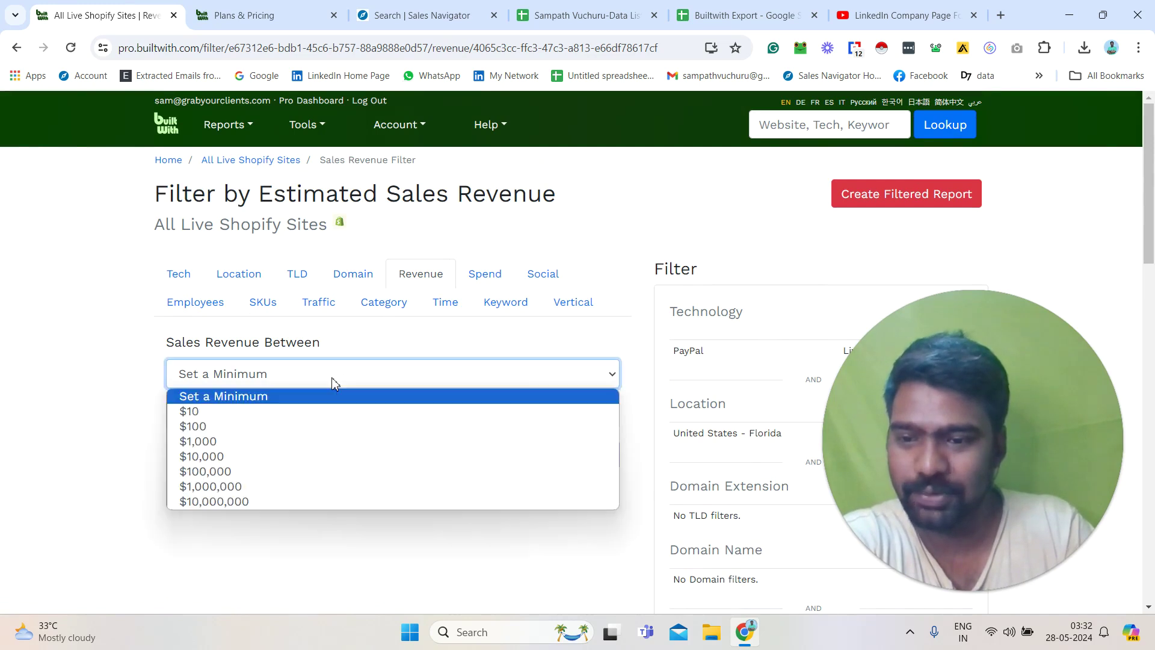
click(285, 414)
click(287, 413)
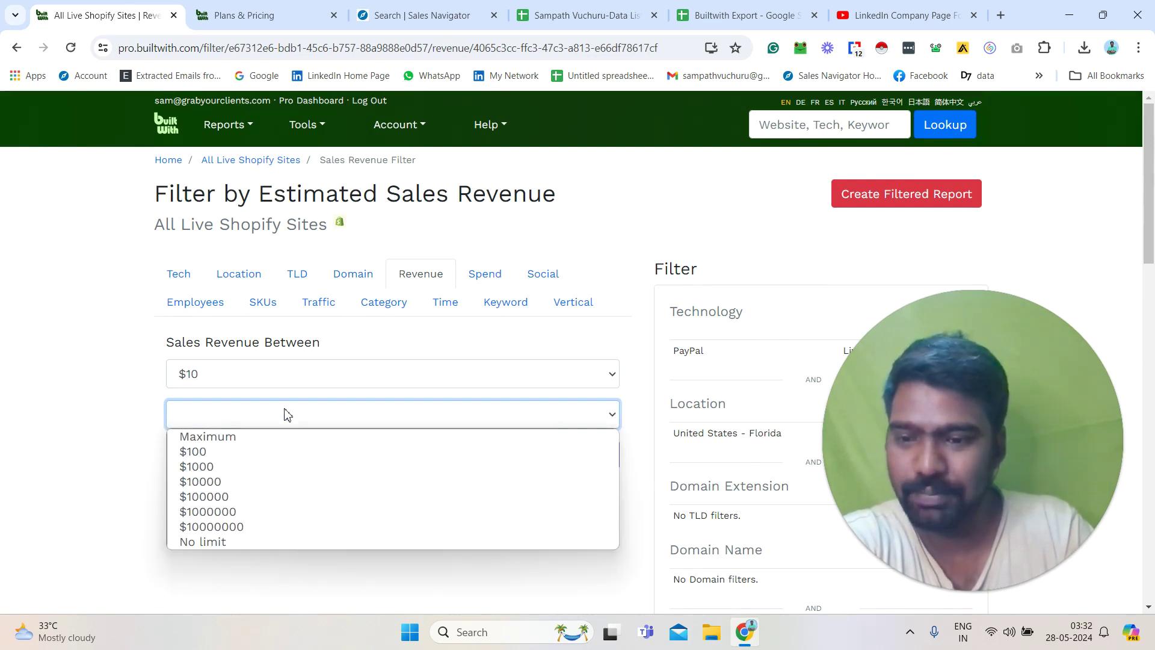
click(224, 467)
click(493, 461)
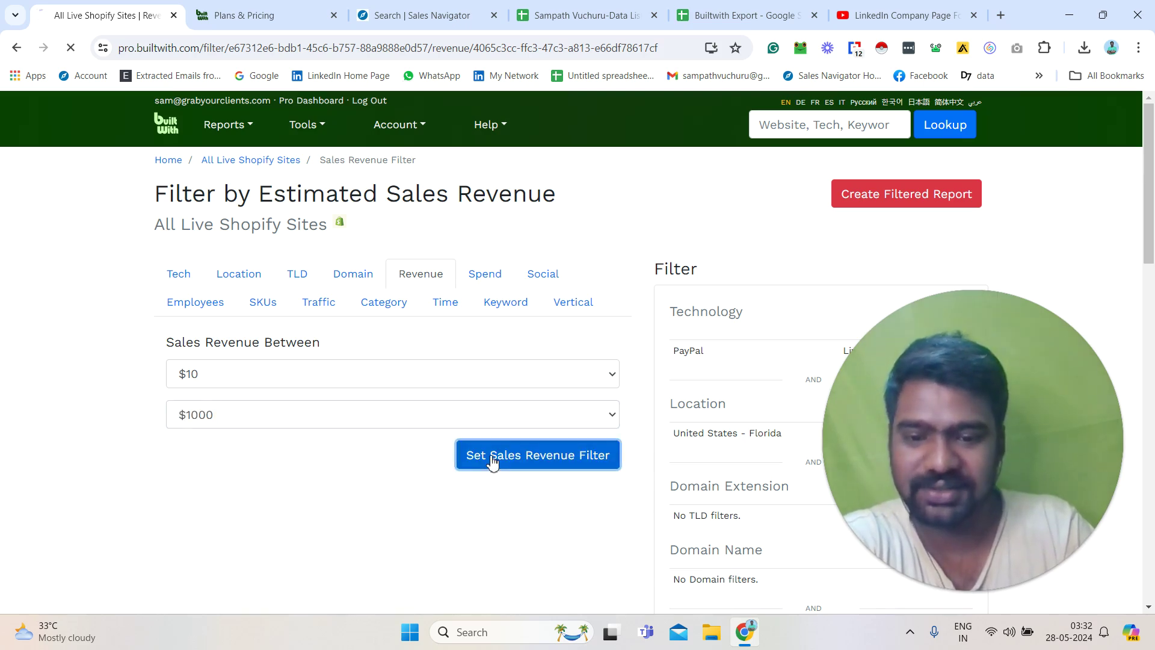
drag(1146, 252, 1146, 394)
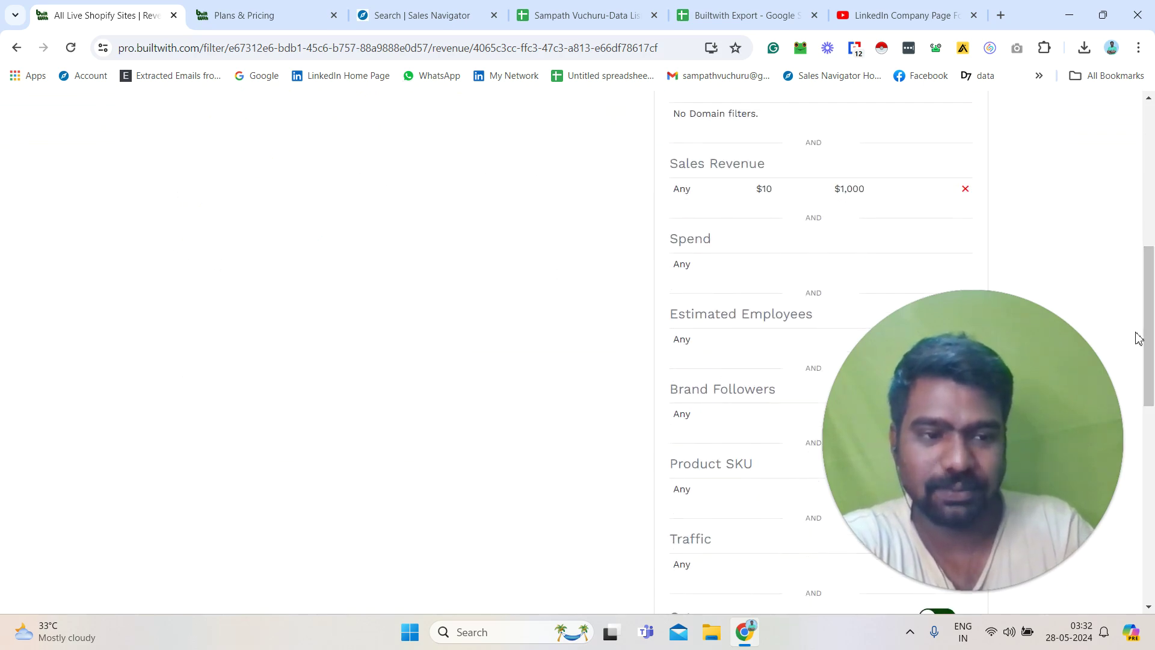
drag(1145, 335, 1145, 200)
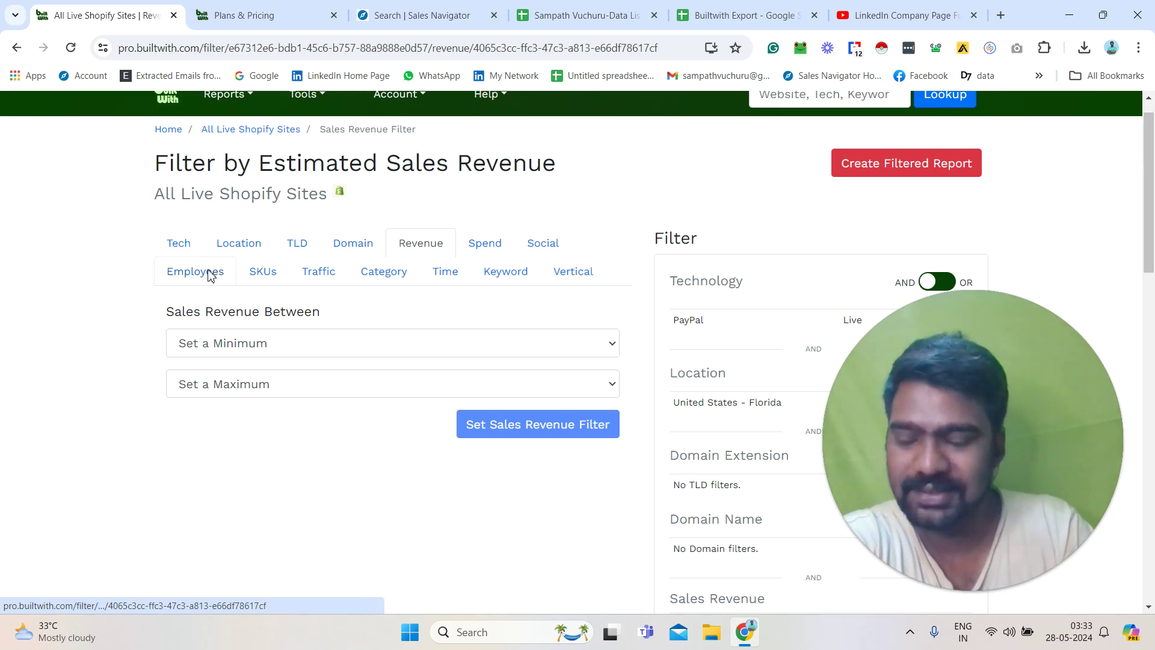
Apply an estimated employee filter with minimum 10 and maximum 100 to the Shopify leads
click(253, 377)
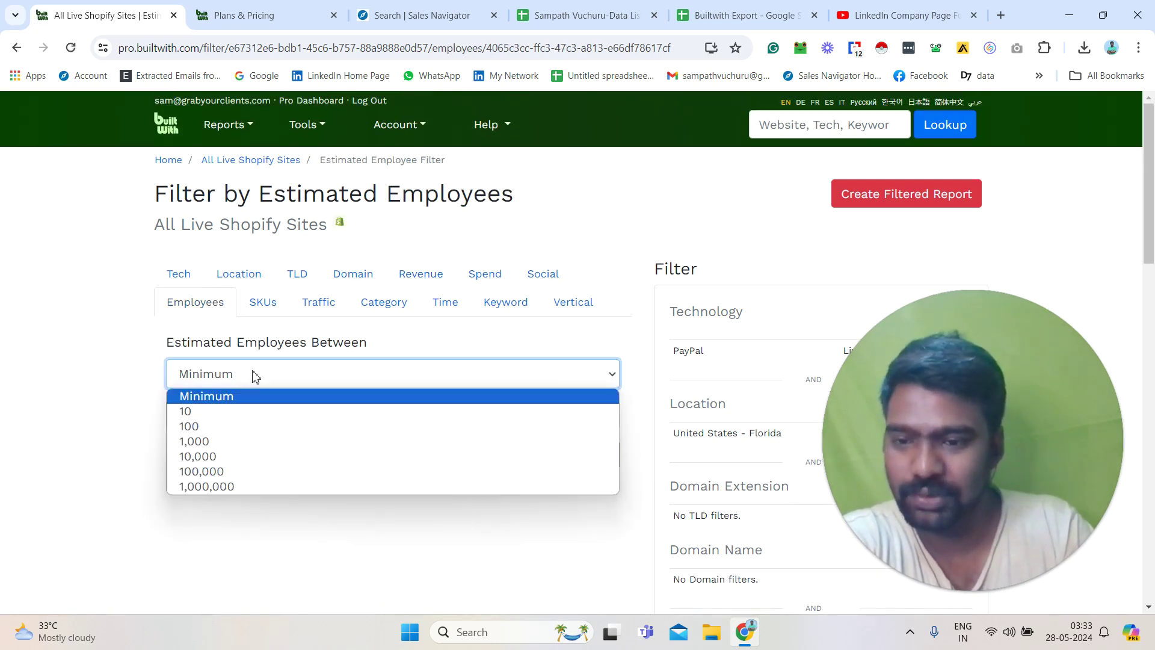
click(243, 411)
click(240, 414)
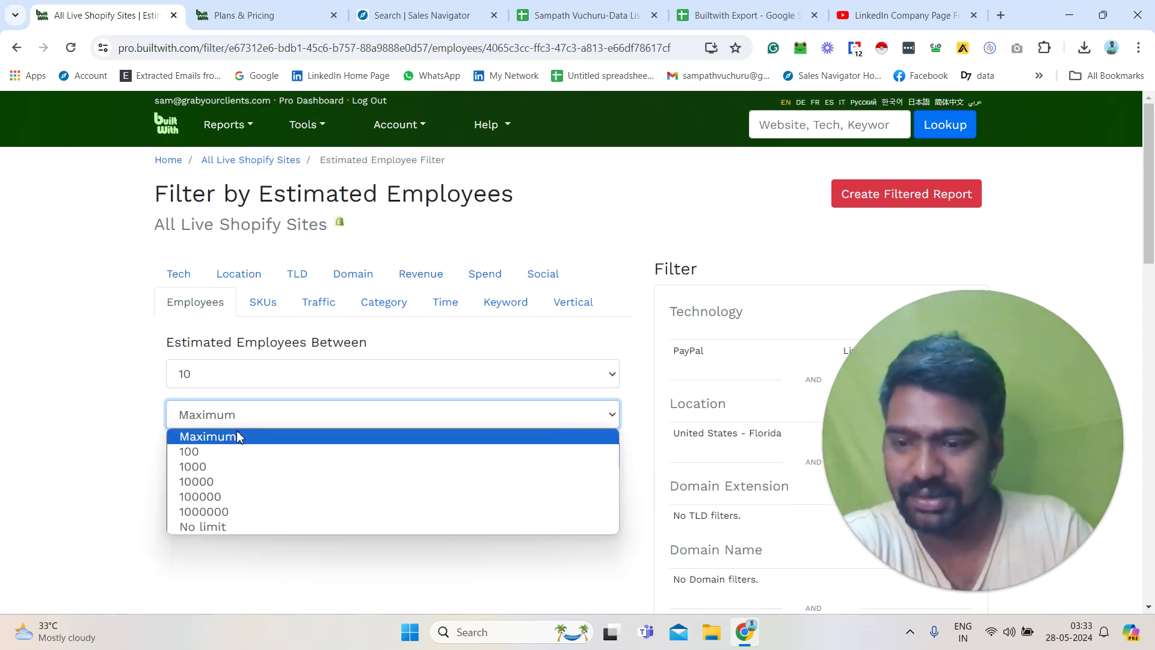
click(237, 451)
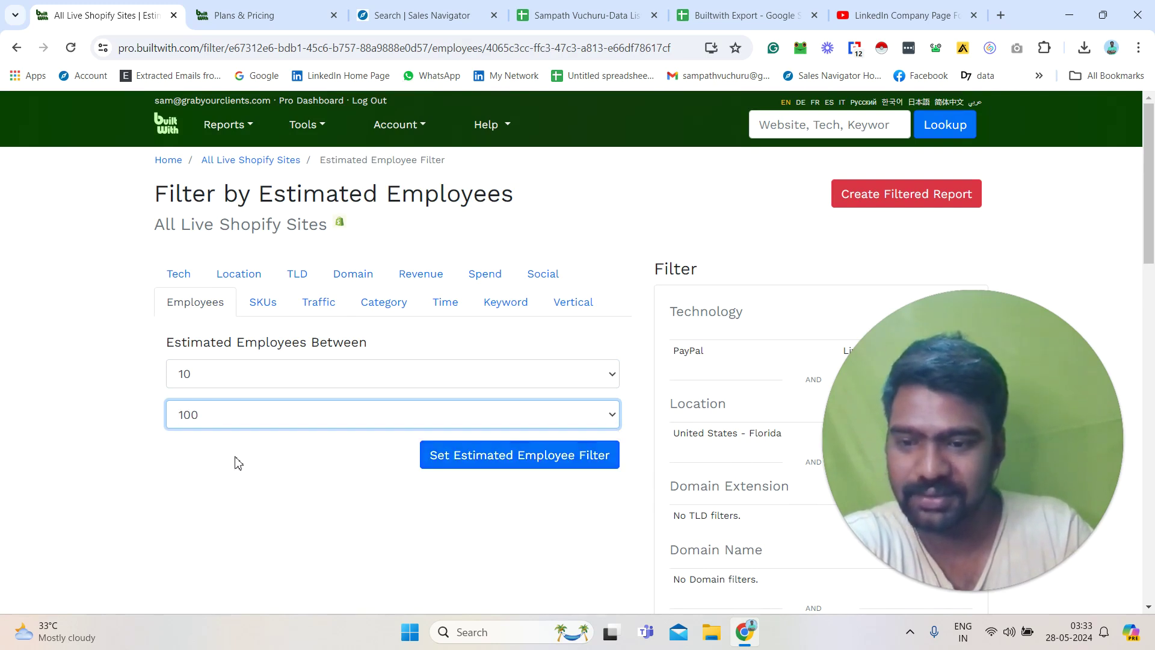
click(237, 408)
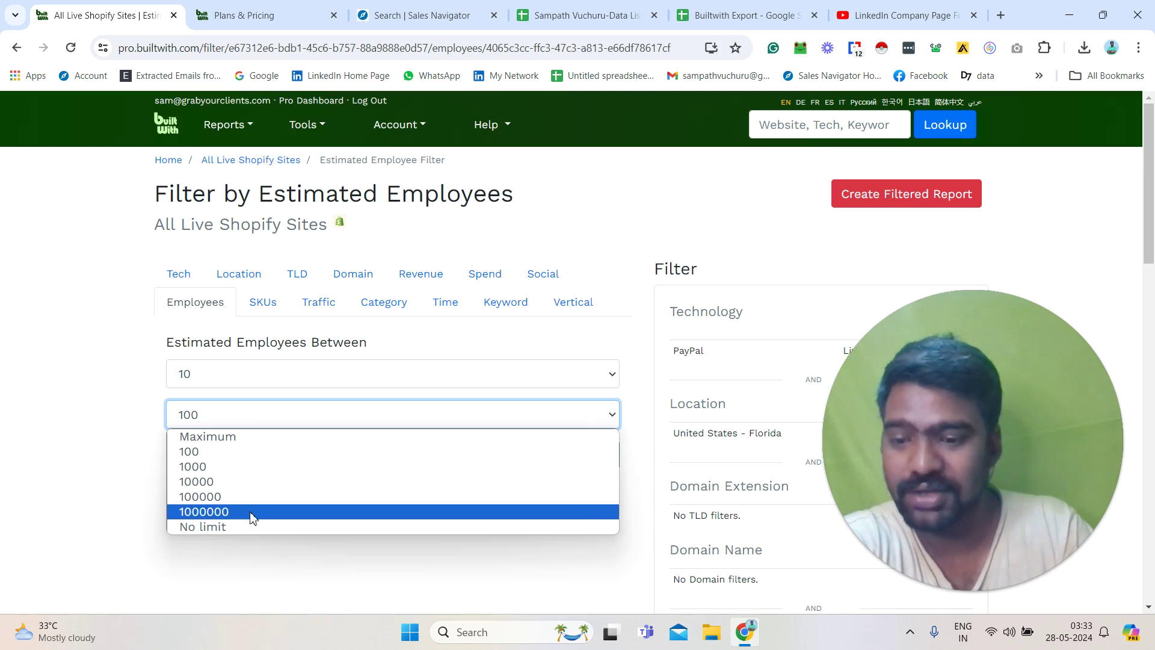
click(195, 454)
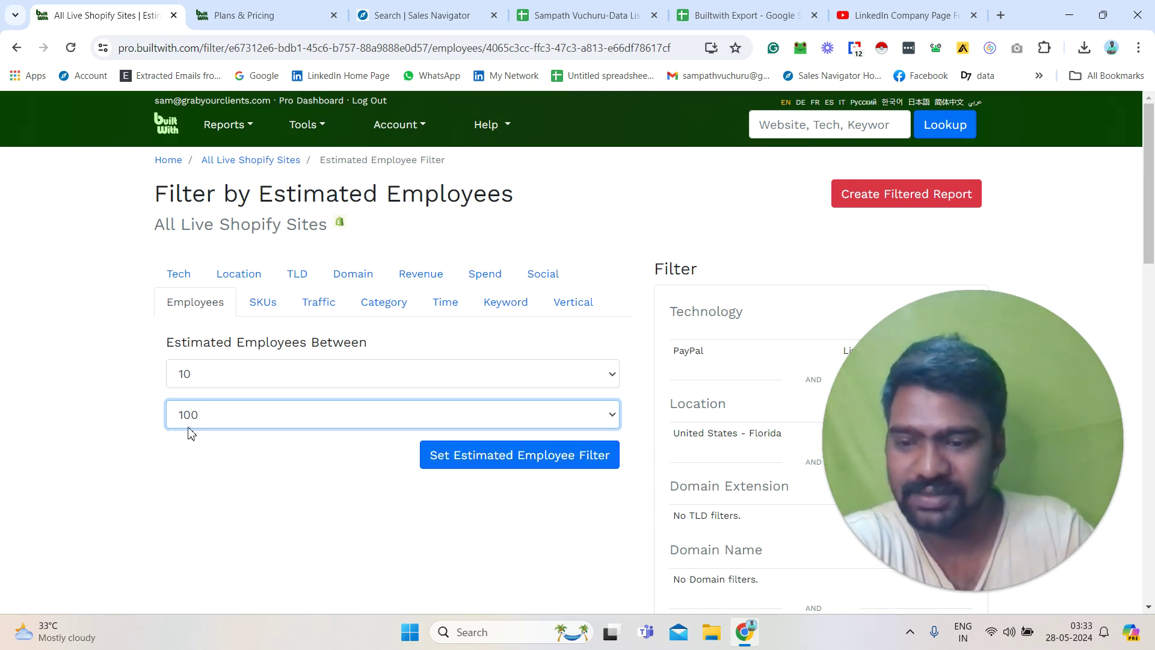
click(448, 469)
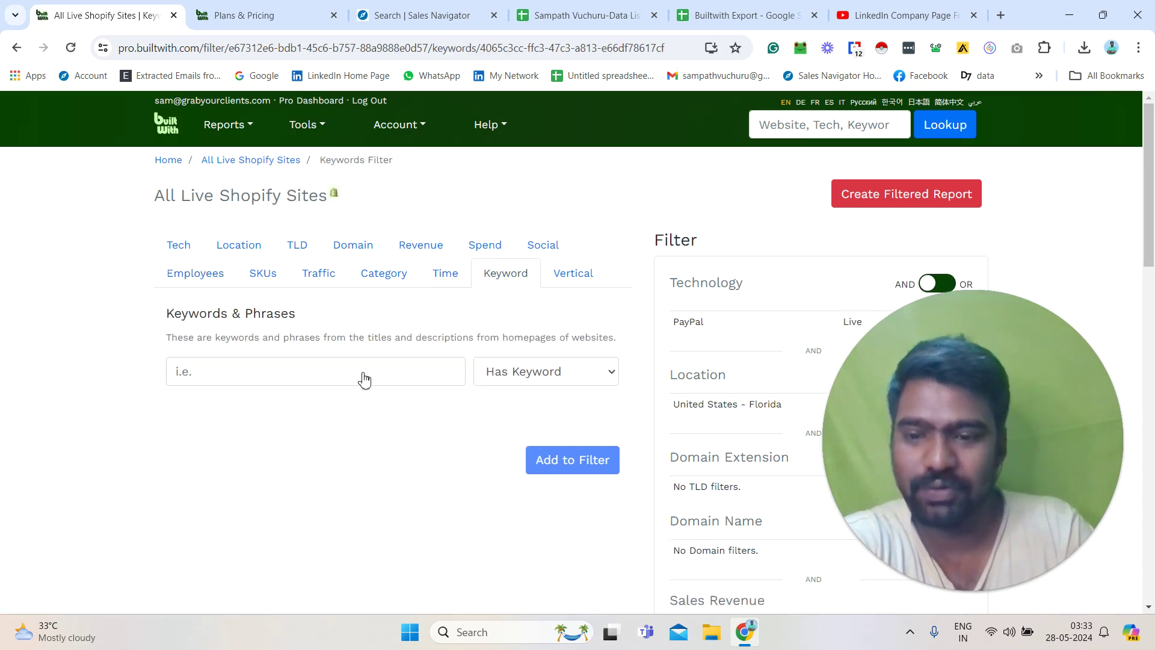
Add 'leather' as the homepage keyword from the suggestions, then go to the Vertical filter
click(364, 374)
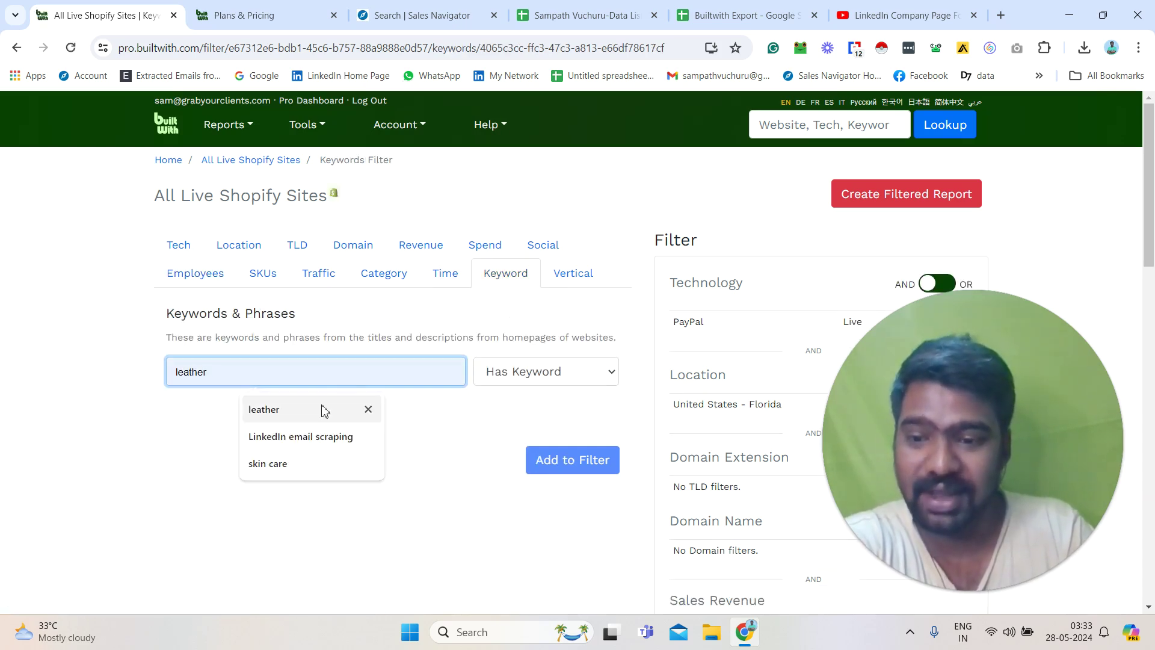
click(322, 409)
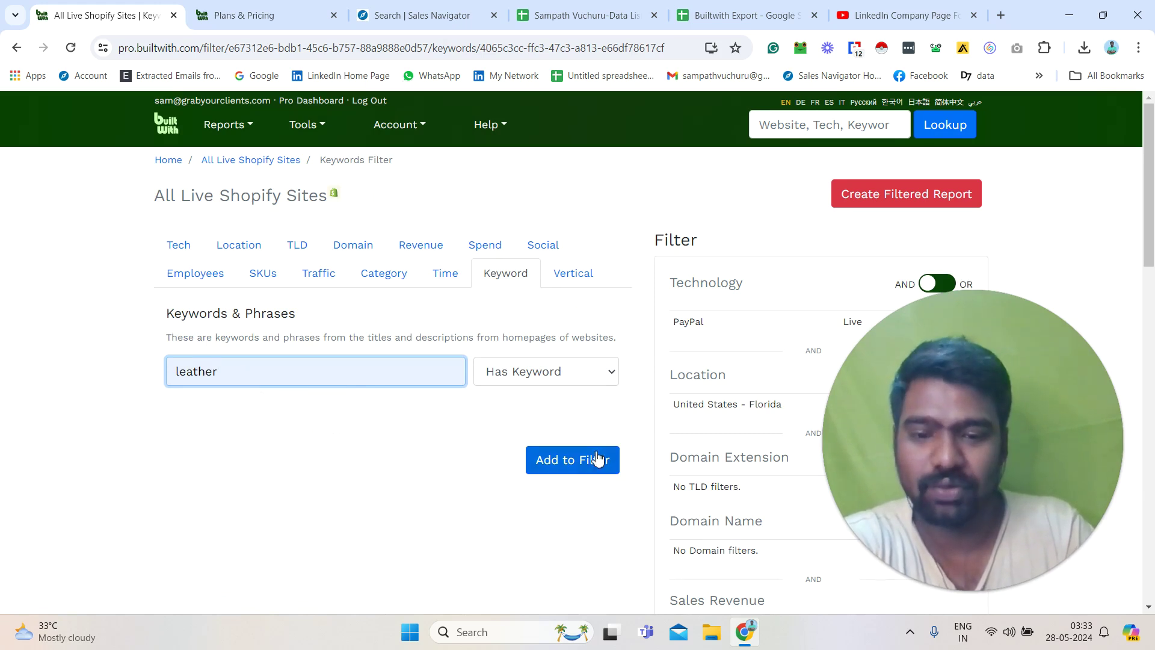
click(588, 280)
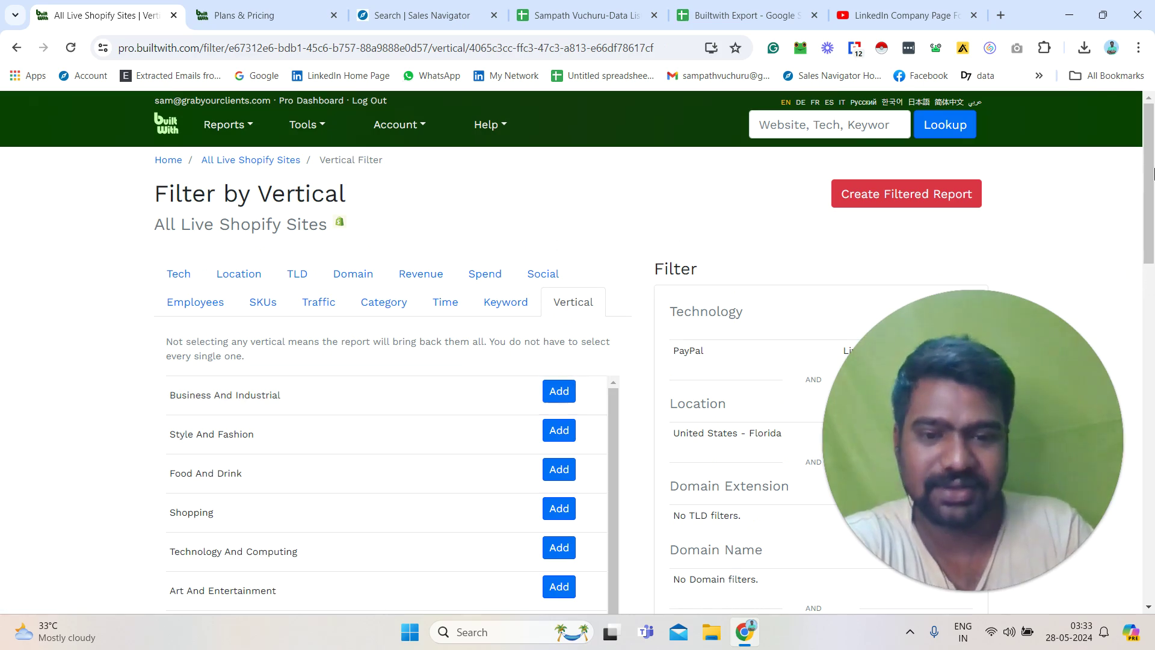
Add Sports as an industry vertical and confirm it is listed under Verticals
scroll(1153, 215, down, 2)
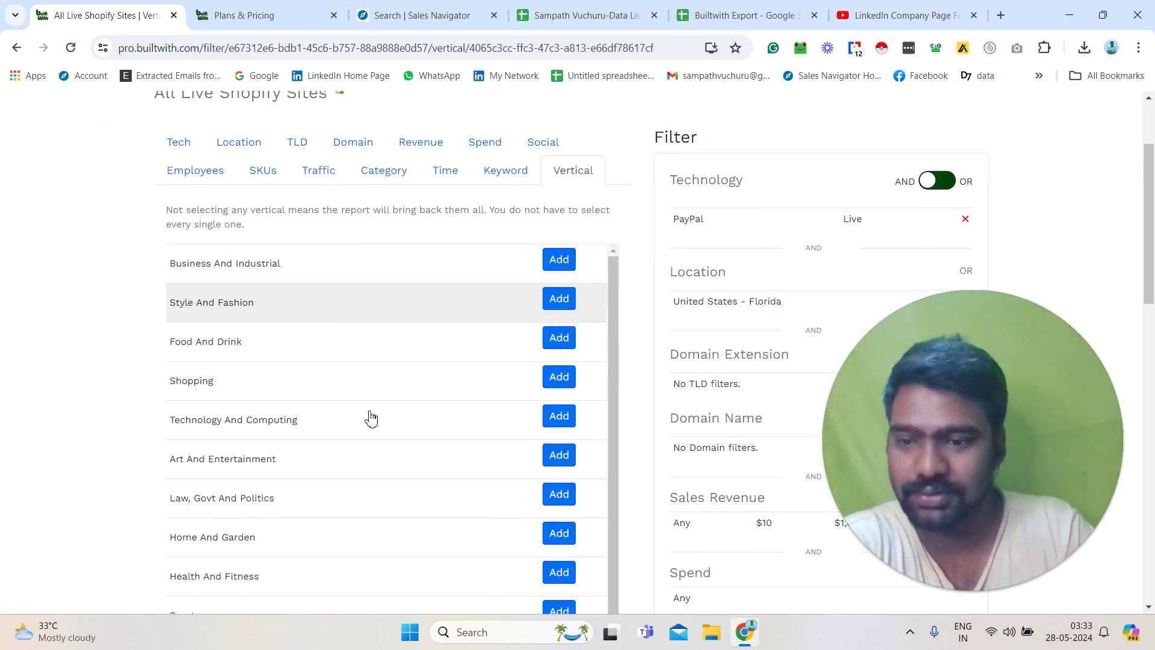
scroll(1153, 211, down, 3)
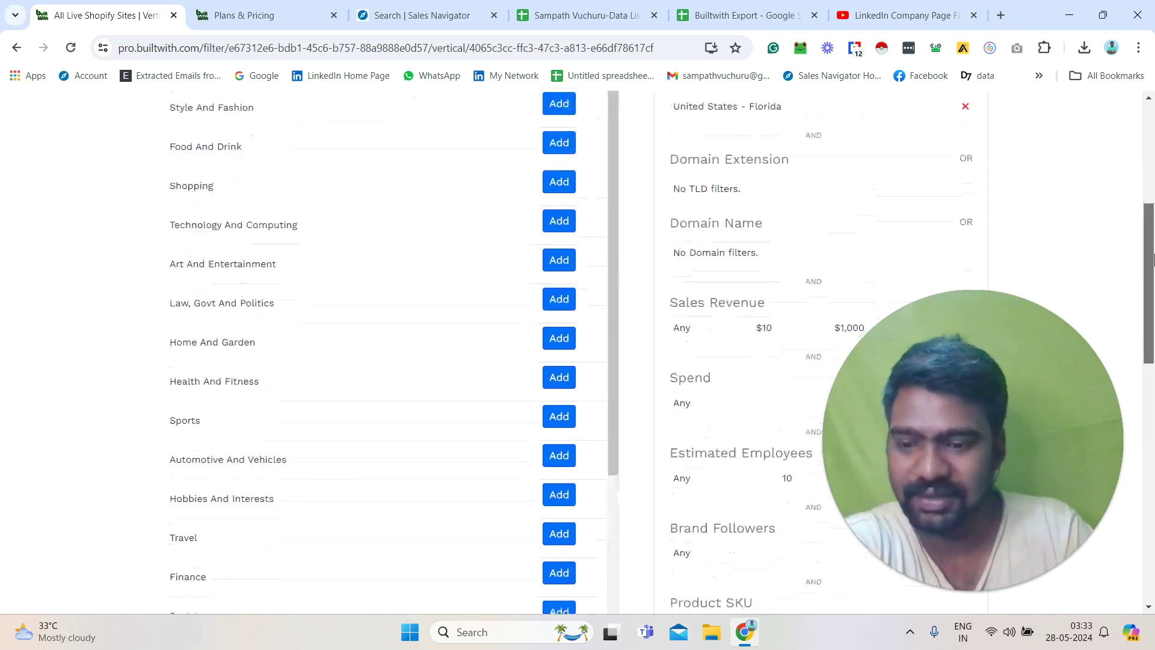
click(572, 420)
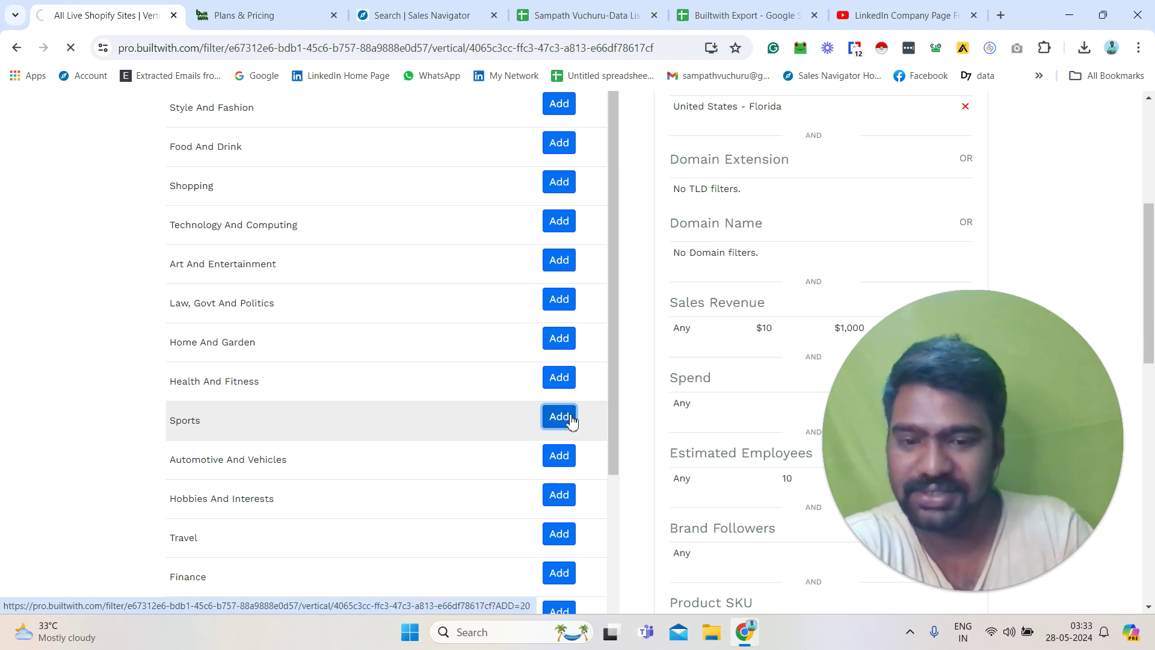
drag(1150, 173, 1153, 402)
scroll(730, 402, down, 4)
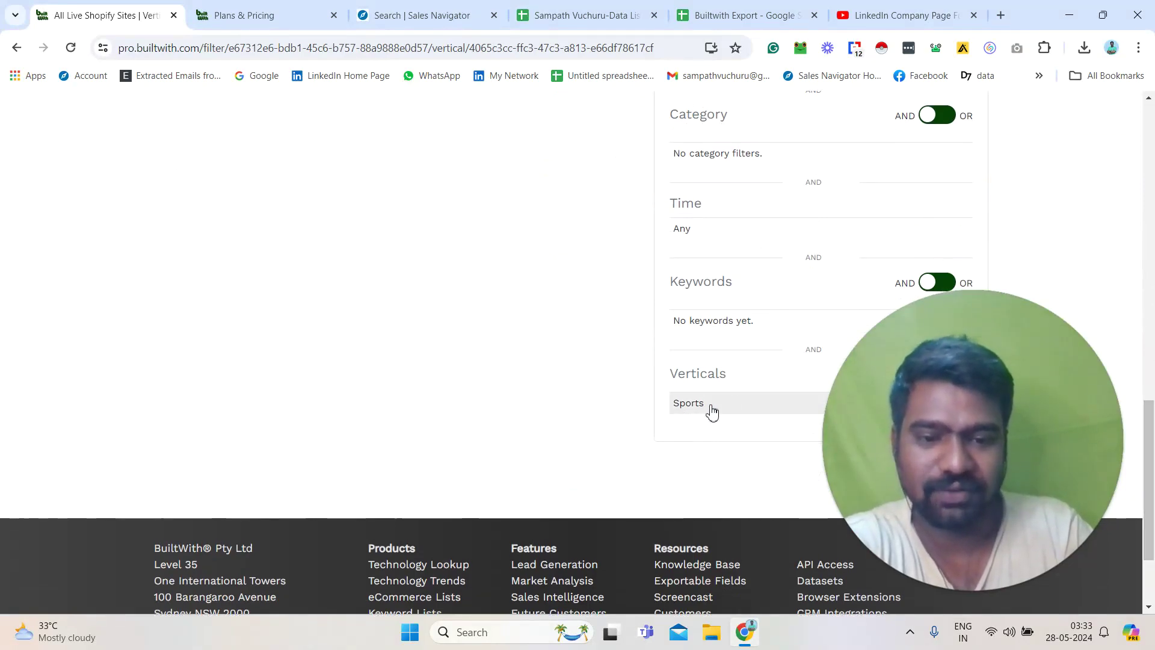
drag(1152, 448, 1153, 166)
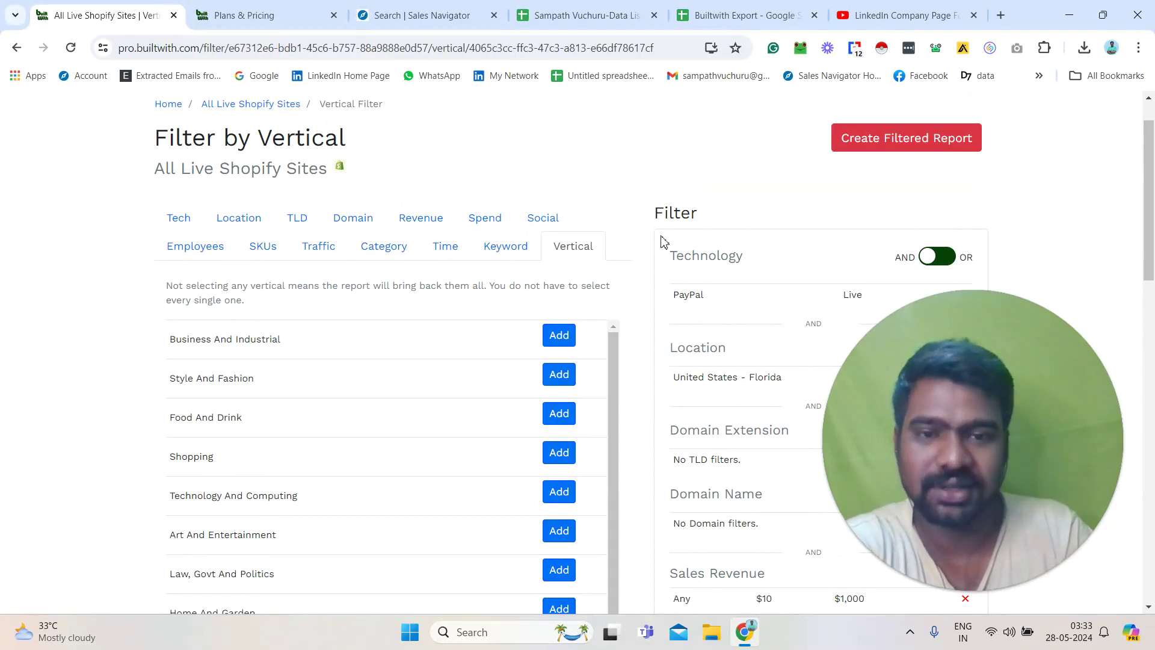
Create the filtered report and skim the resulting Shopify sites with revenue, tech spend and traffic
click(915, 146)
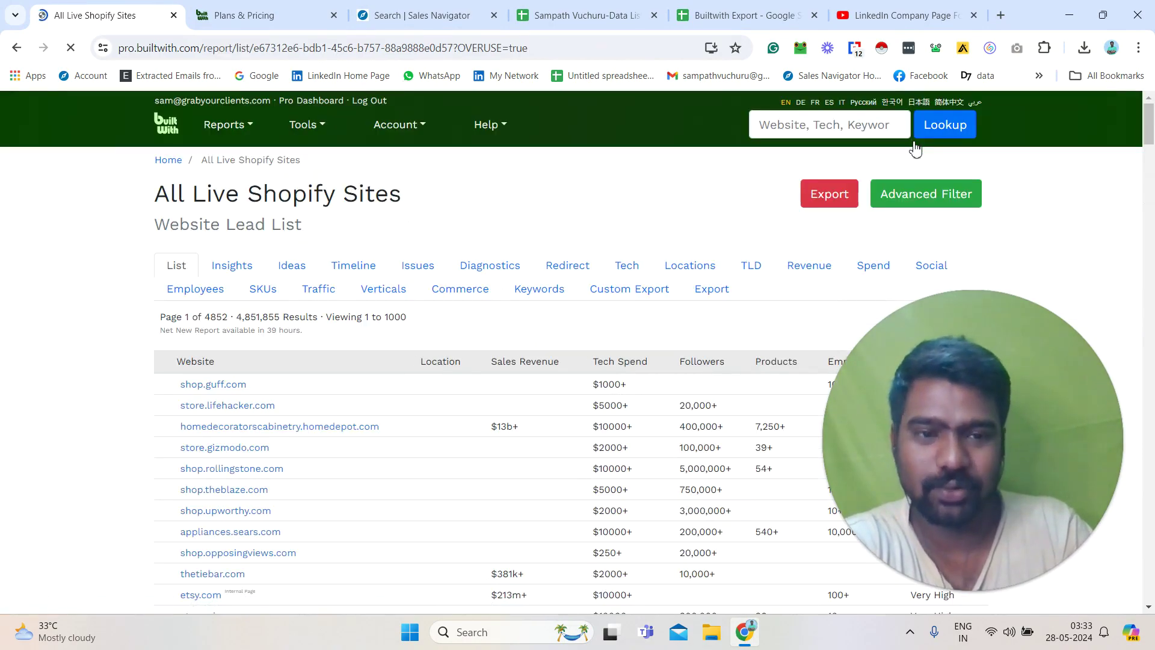
scroll(909, 193, down, 15)
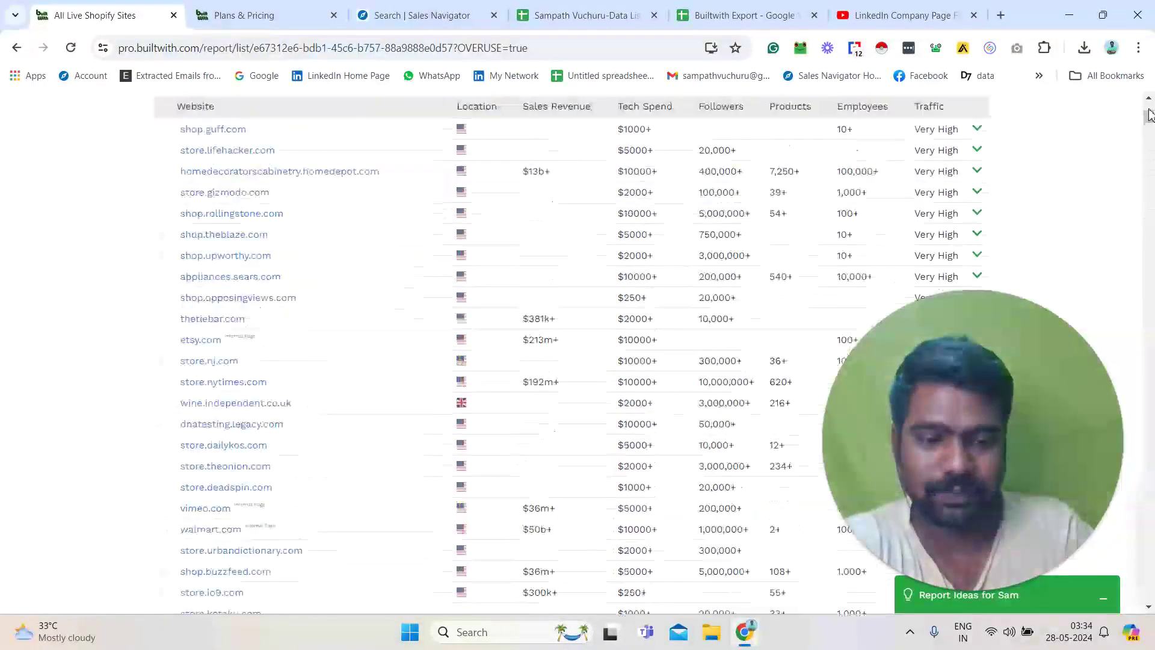
drag(1150, 119, 1144, 91)
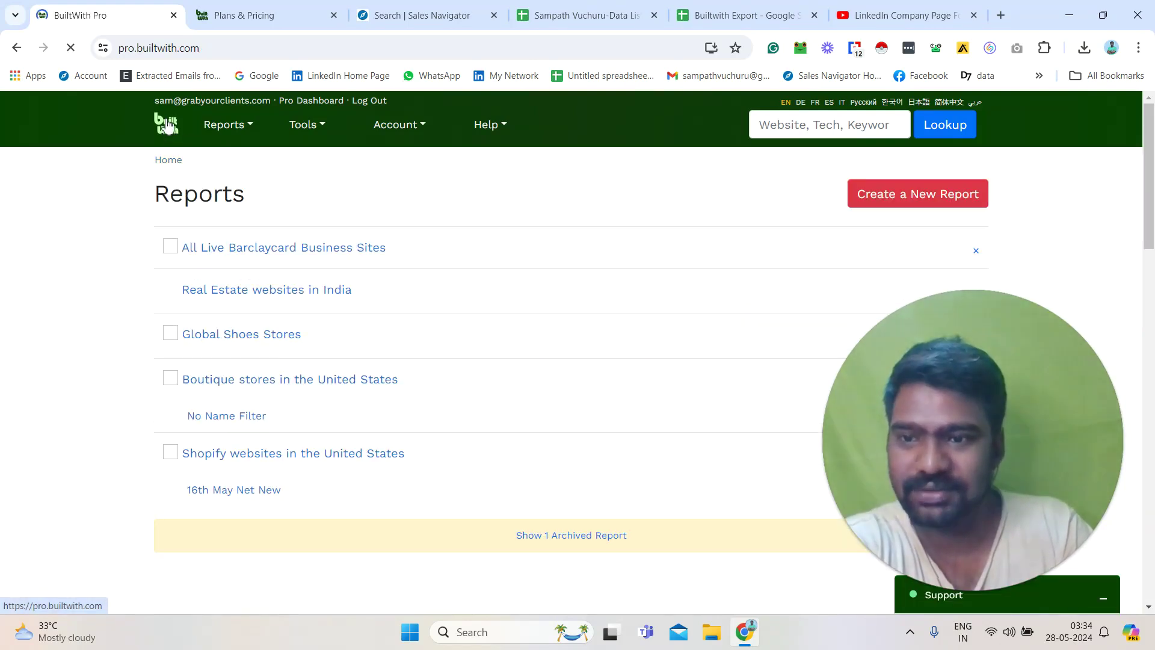
Review the new PayPal/Sports/Florida archived report, then open Boutique stores in the United States
click(549, 537)
drag(1153, 180, 1152, 278)
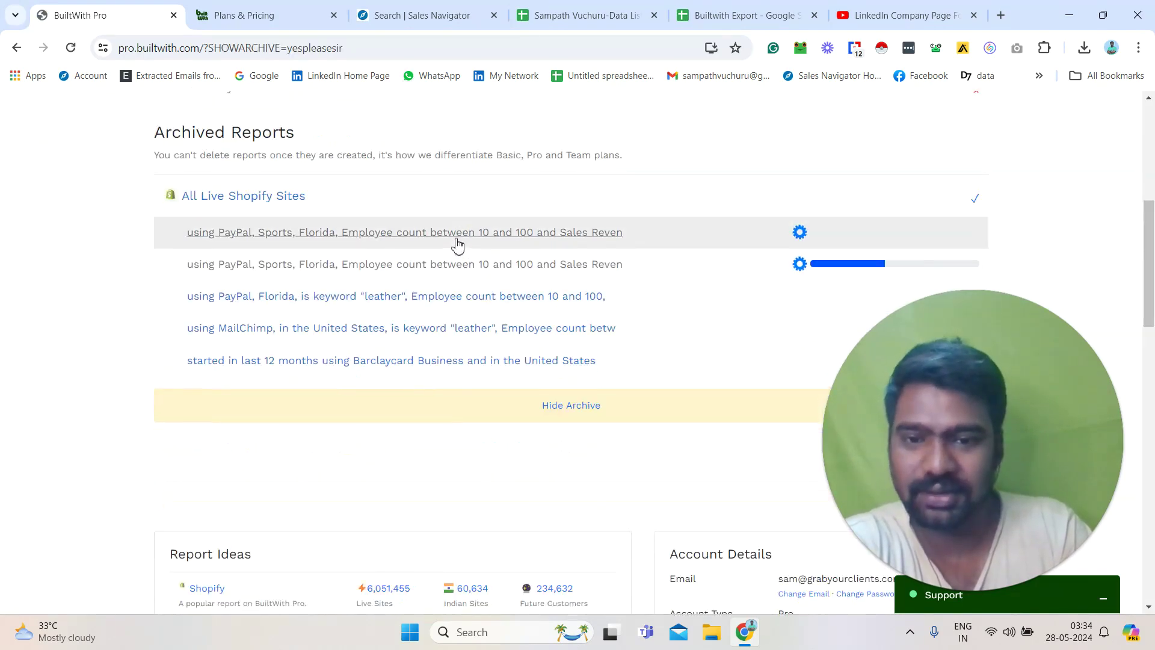
drag(165, 229, 621, 229)
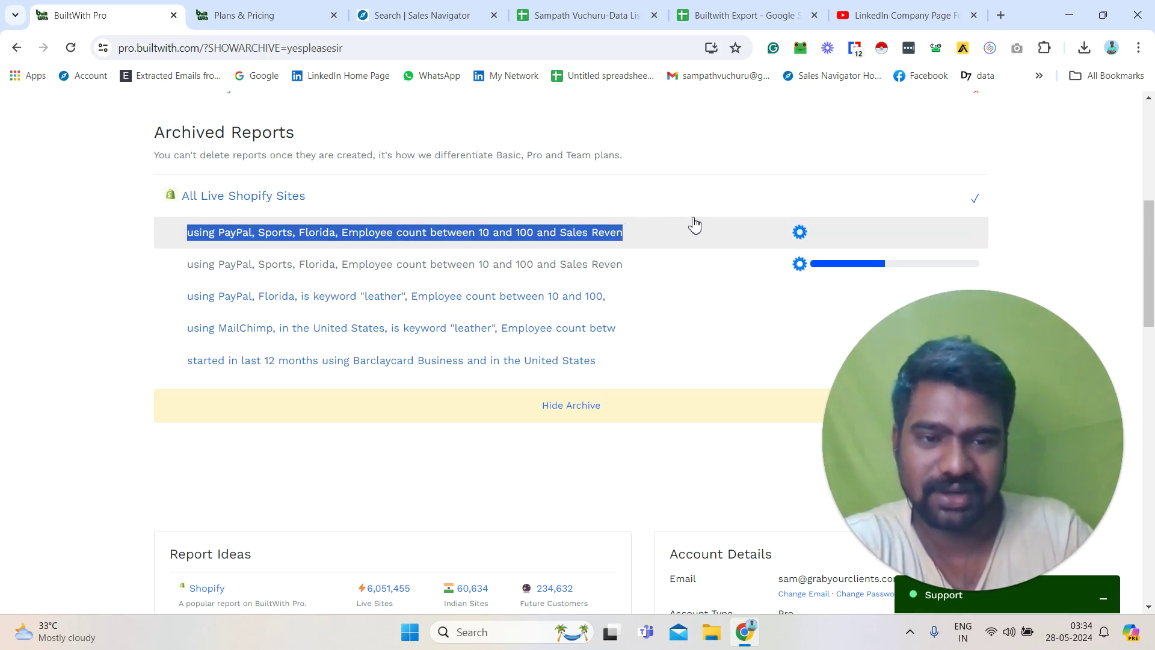
scroll(773, 236, up, 1)
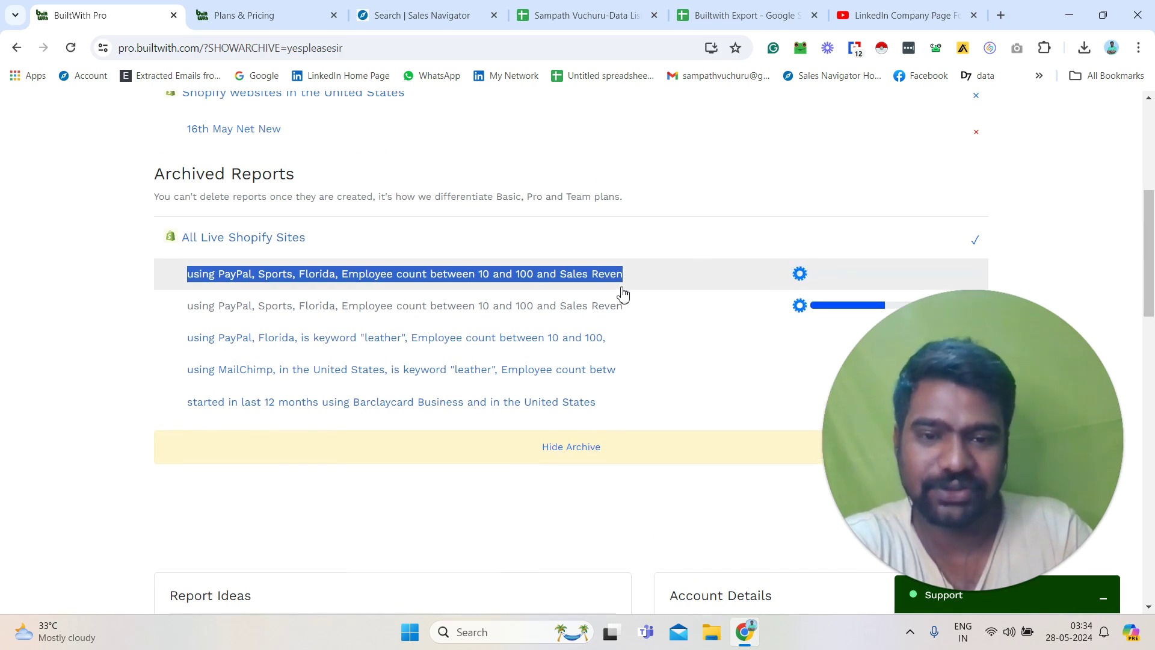
drag(1151, 244, 1151, 159)
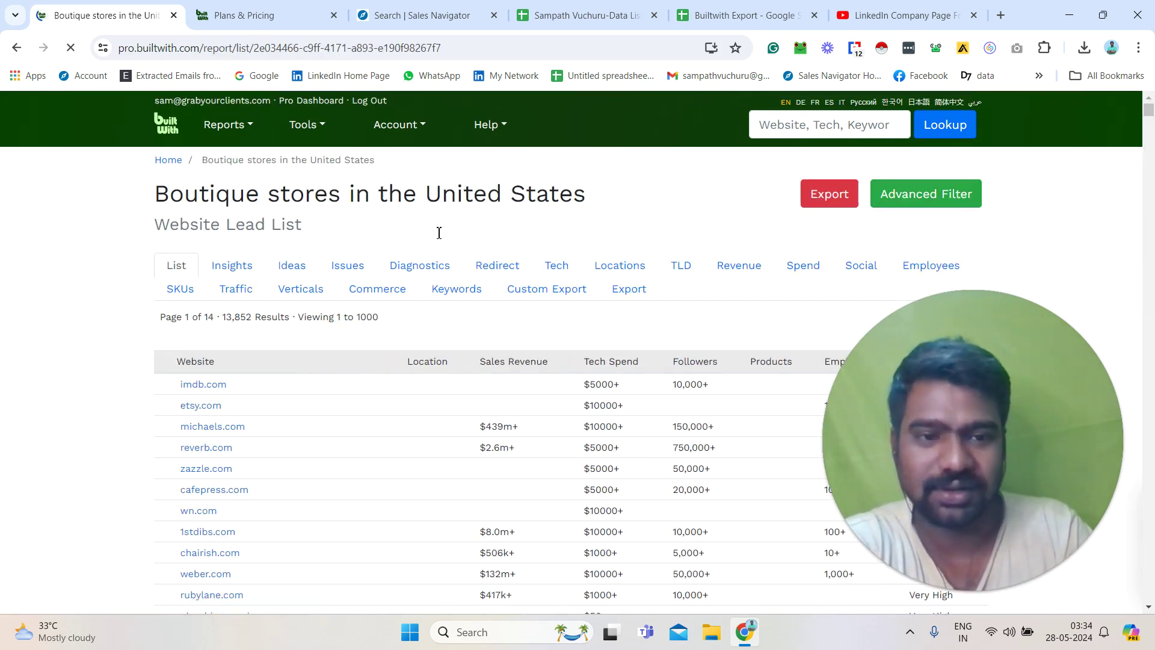
scroll(1151, 168, down, 15)
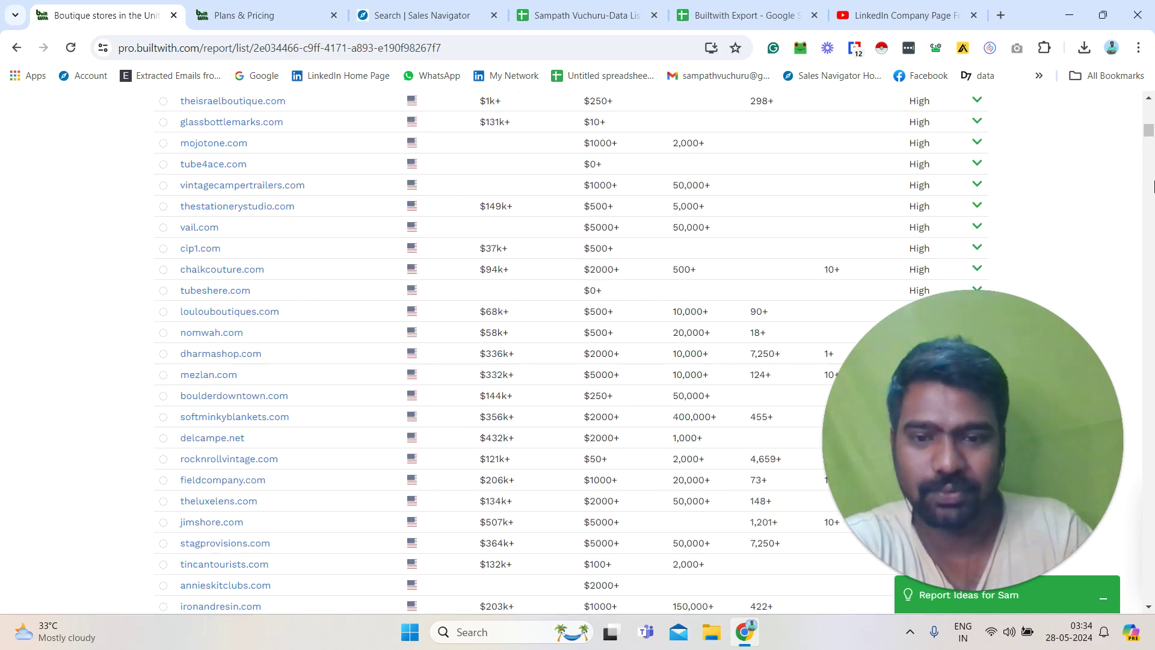
scroll(1149, 97, up, 15)
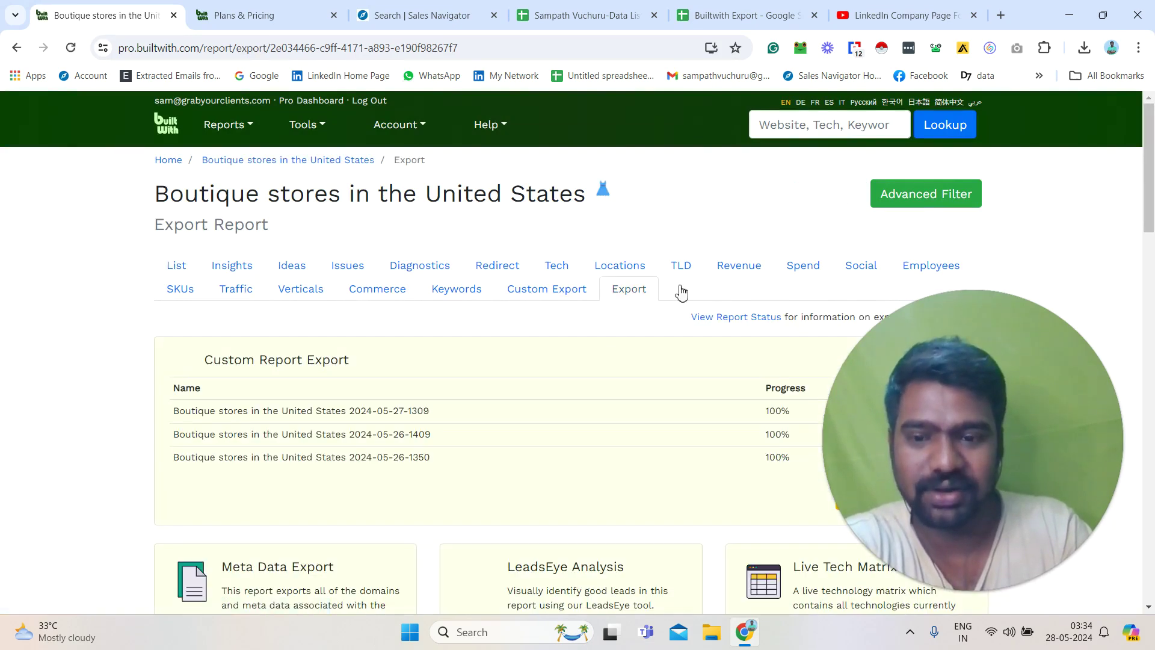
scroll(914, 219, down, 3)
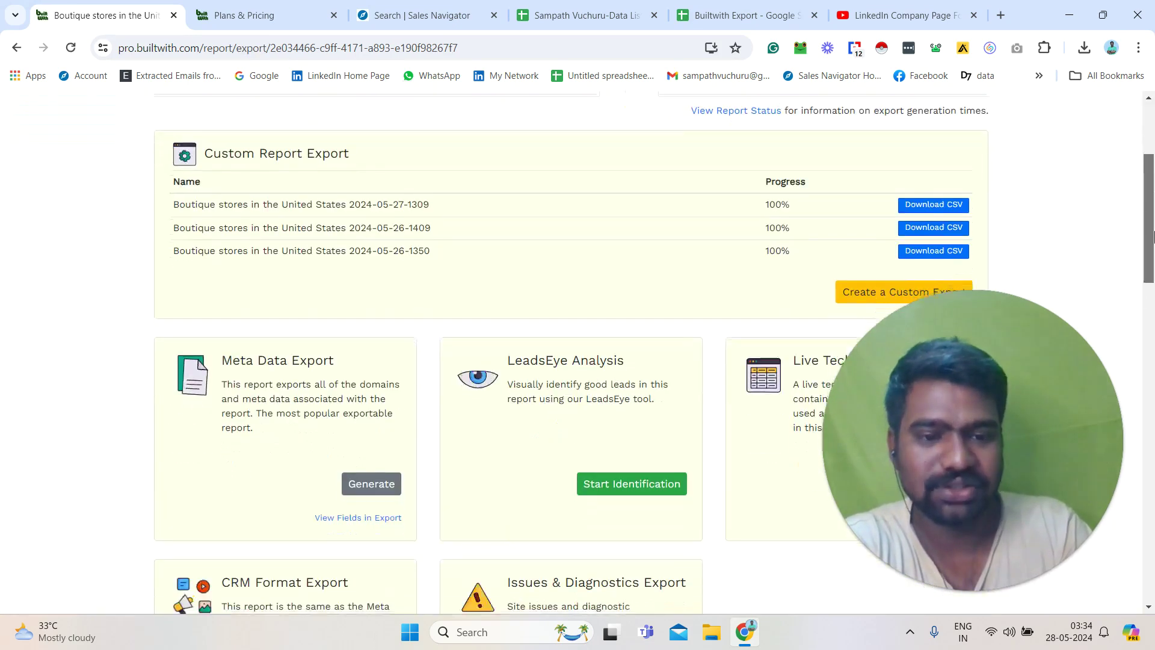
click(919, 210)
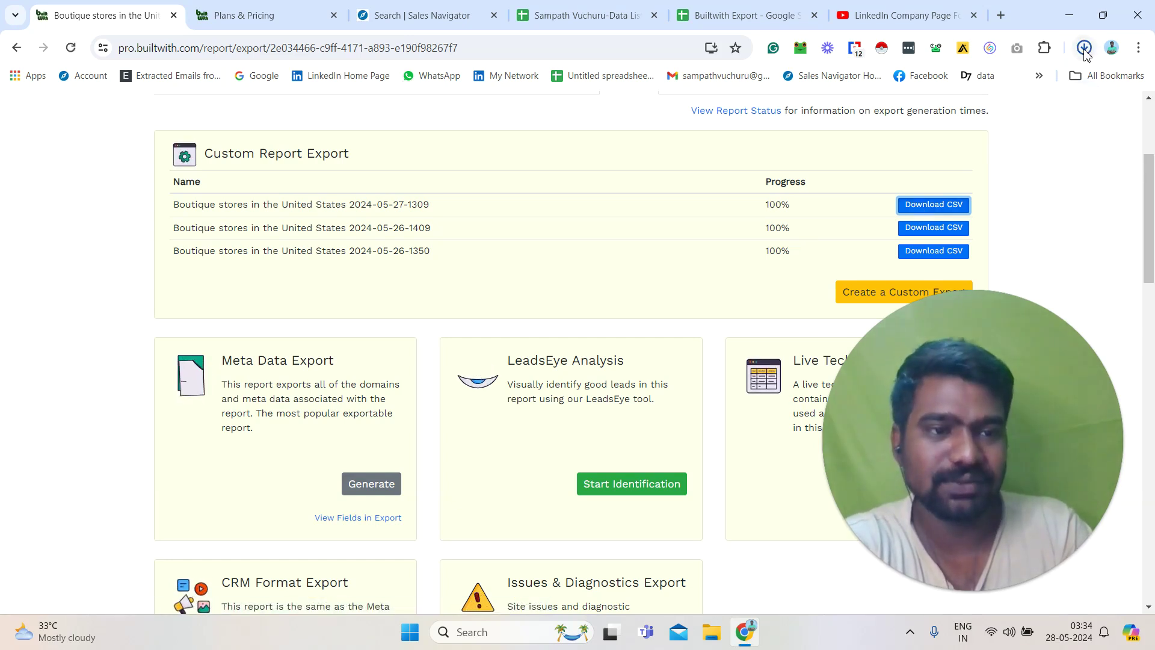
scroll(1154, 200, up, 2)
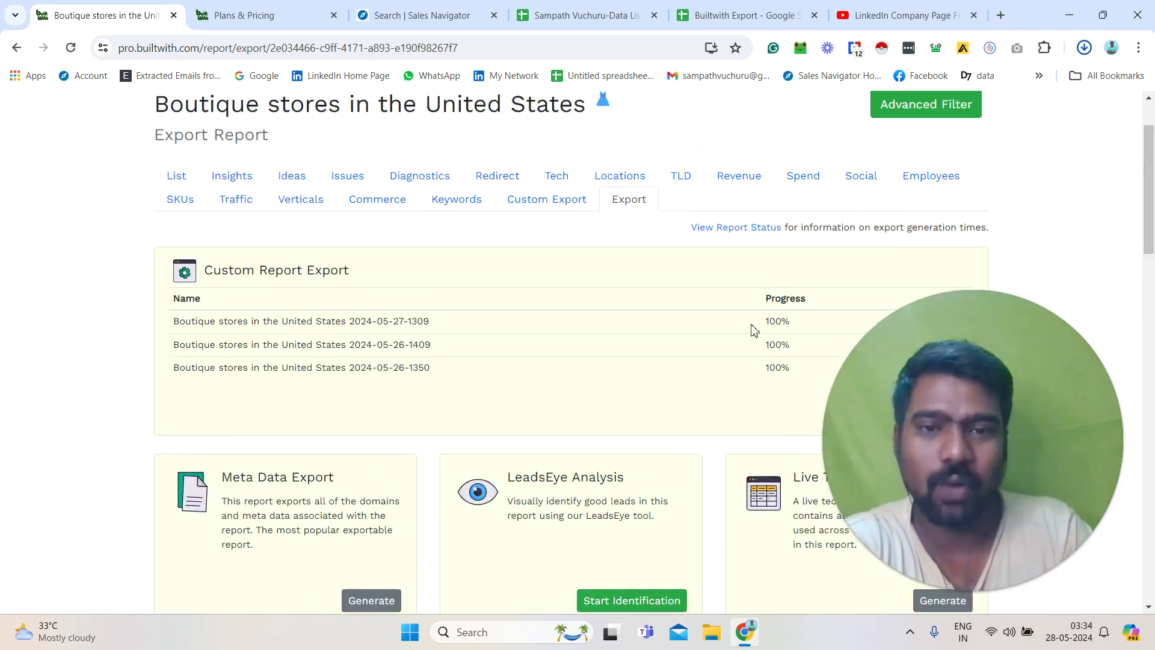
Open the Builtwith Export sheet and check the first data row, 1stdibs.com, and the top notice
click(746, 13)
click(409, 258)
key(Left)
key(Left)
key(Left)
key(Left)
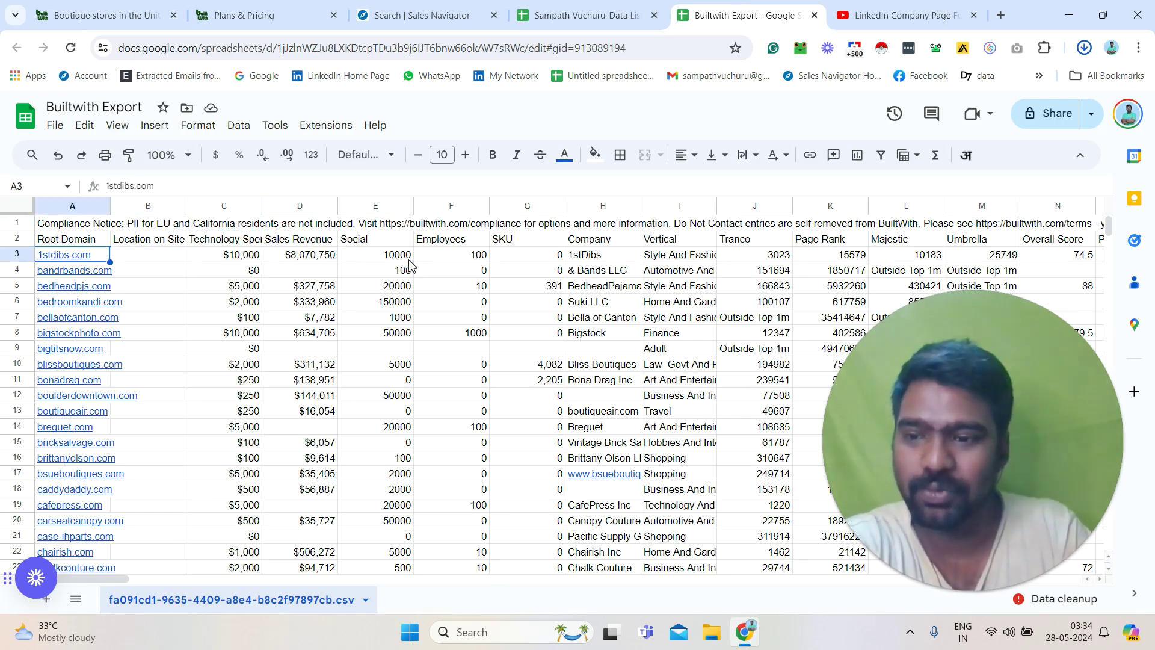
key(Up)
key(Up)
key(Down)
key(Down)
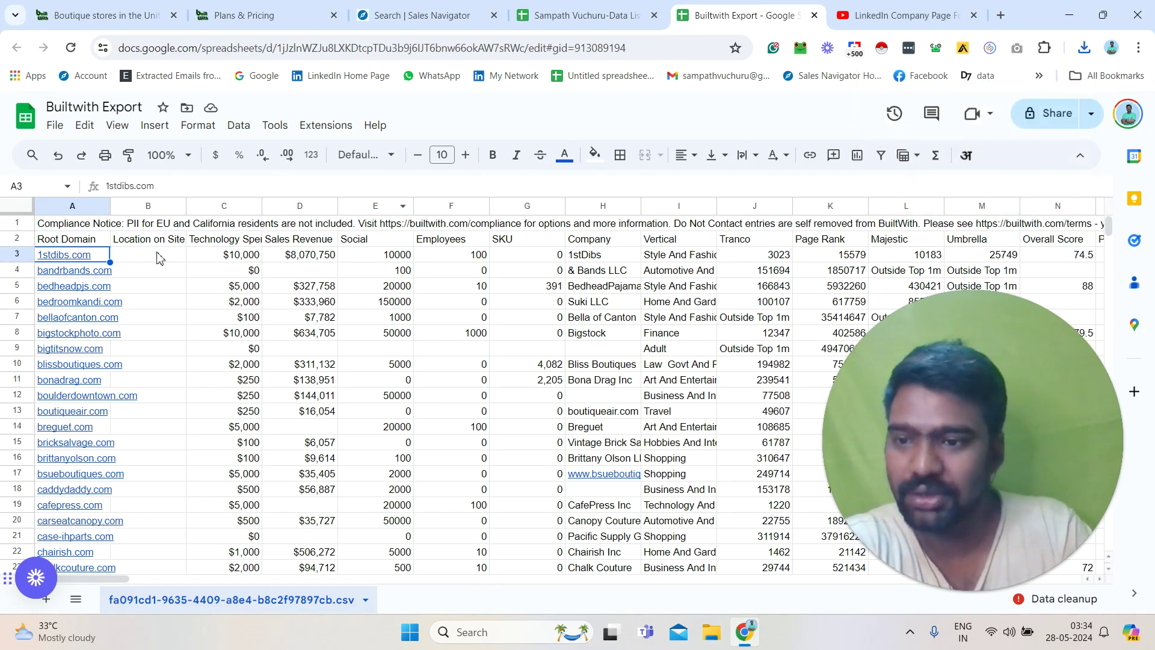
Scan the header row from Root Domain through Technology Spend, Page Rank, Majestic and social columns
click(127, 244)
key(Left)
key(Right)
key(Right)
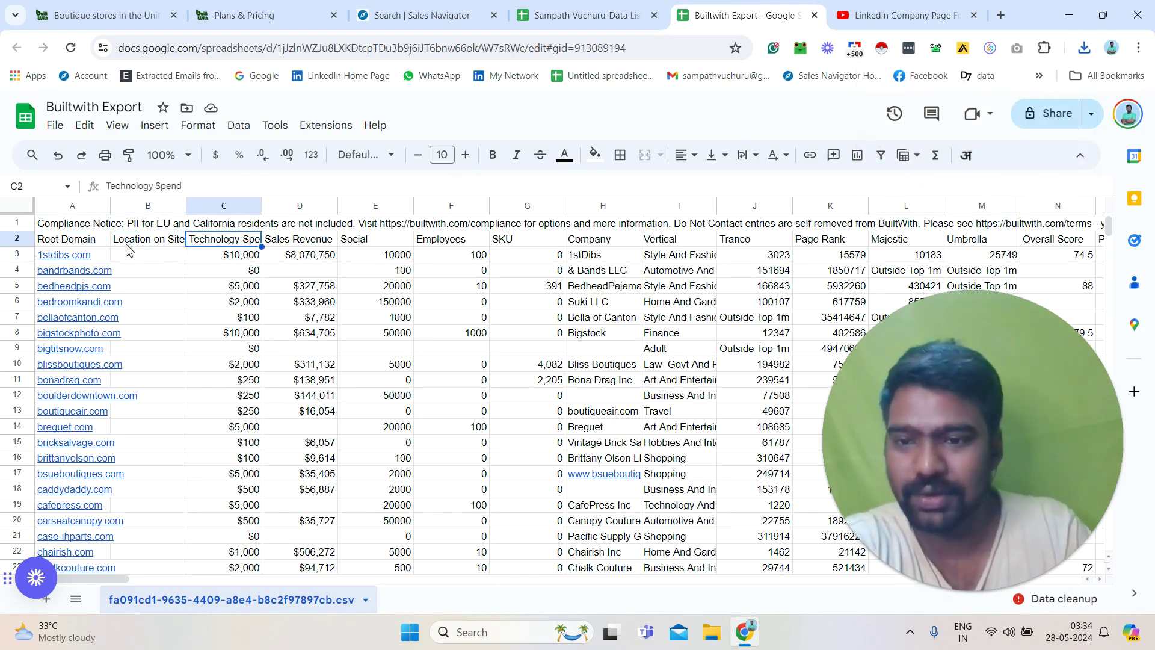
key(Right)
key(Right)
key(Right)
key(Right)
key(Right)
key(Right)
key(Right)
key(Right)
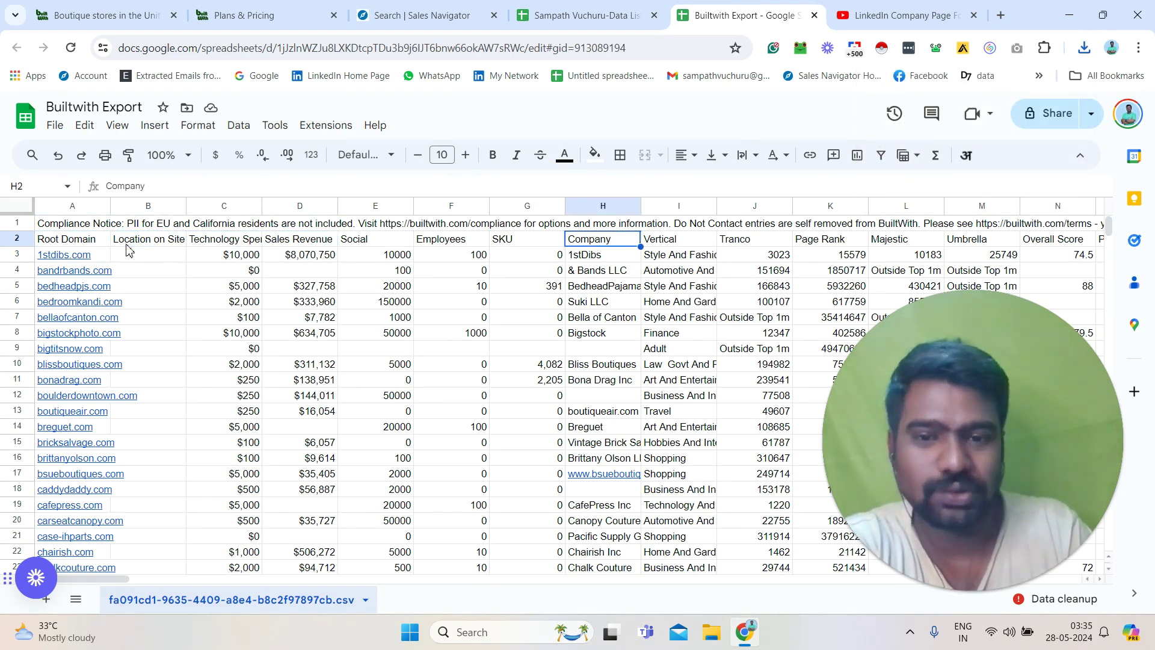
key(Right)
key(Right)
key(Right)
key(Right)
key(Right)
key(Left)
key(Left)
key(Left)
key(Left)
key(Right)
key(Right)
key(Right)
key(Right)
key(Right)
key(Right)
key(Right)
key(Right)
key(Right)
key(Right)
key(Right)
key(Right)
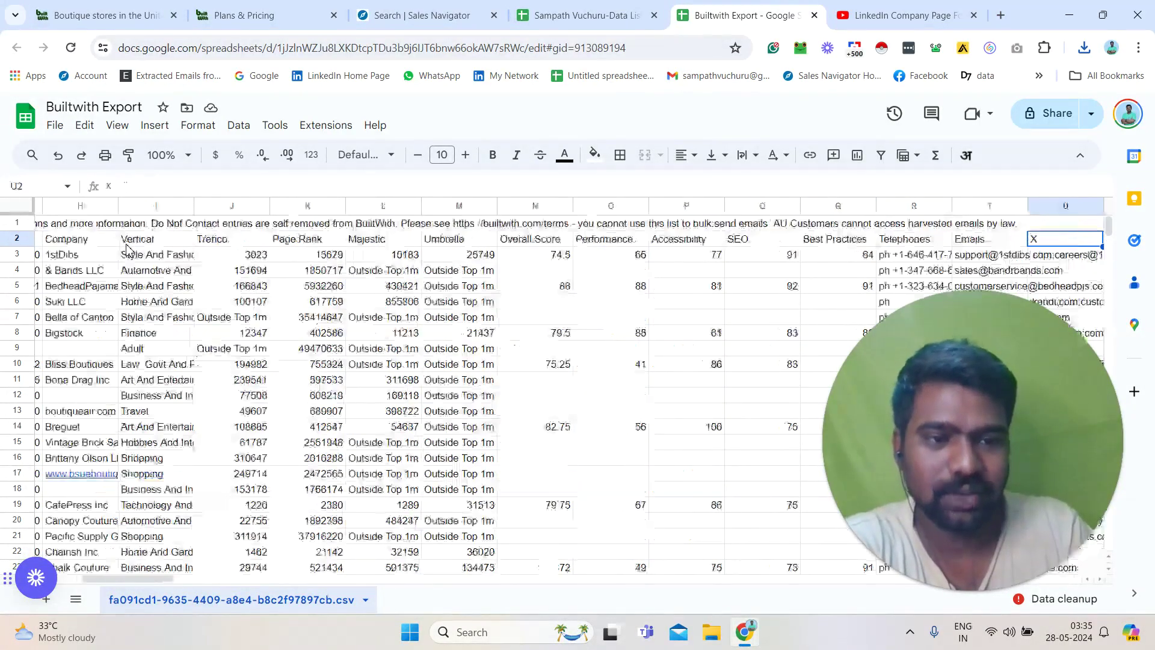
key(Right)
key(Left)
key(Left)
key(Left)
key(Left)
key(Left)
key(Left)
key(Left)
Review the remaining headers from Emails through Current Assets to Notifications, then return to Root Domain
key(Right)
key(Right)
key(Right)
key(Right)
key(Right)
key(Right)
key(Right)
key(Right)
key(Right)
key(Right)
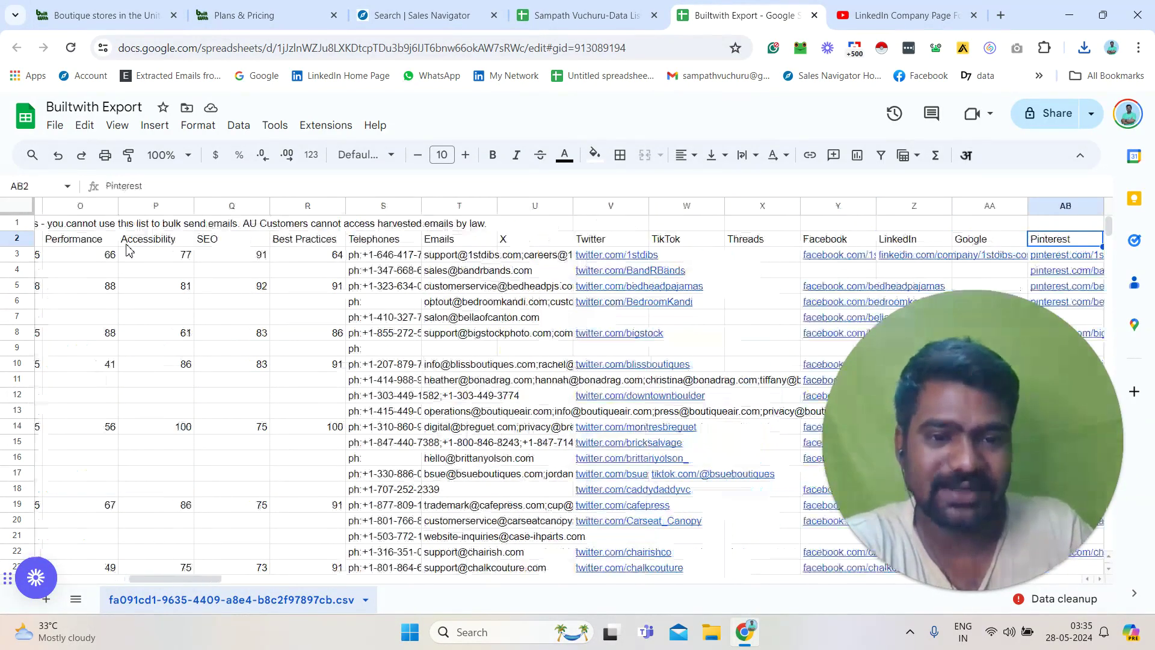
key(Left)
key(Left)
key(Left)
key(Left)
key(Left)
key(Right)
key(Right)
key(Right)
key(Right)
key(Right)
key(Right)
key(Right)
key(Right)
key(Right)
key(Right)
key(Right)
key(Right)
key(Right)
key(Right)
key(Right)
key(Right)
key(Right)
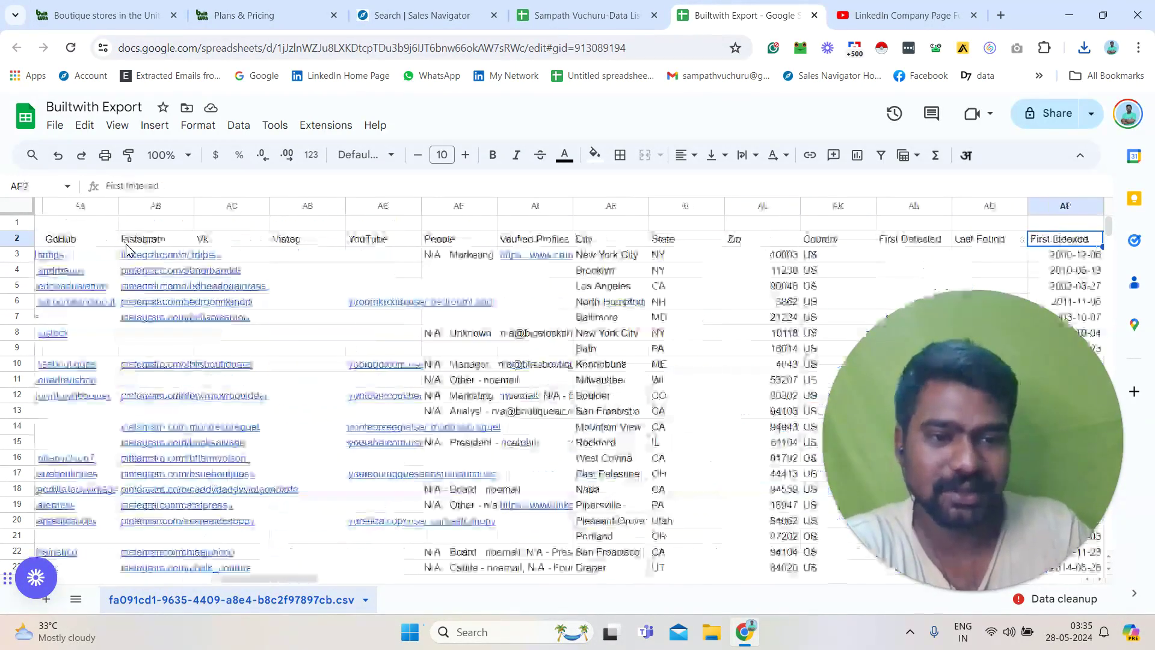
key(Left)
key(Left)
key(Left)
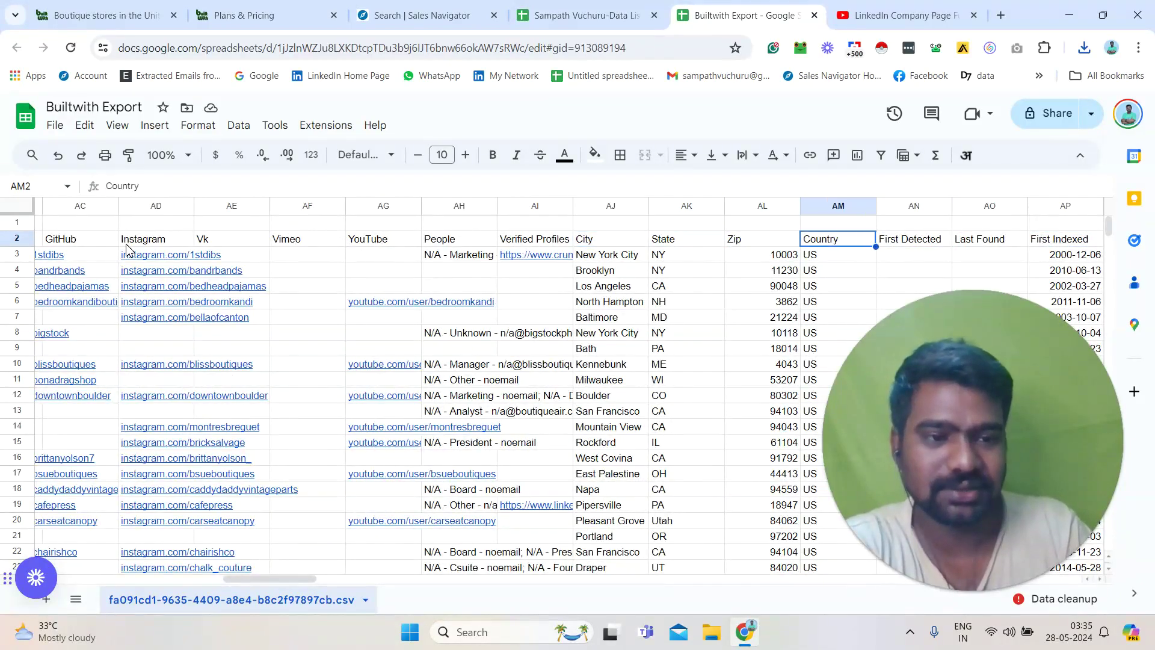
key(Right)
key(Right)
key(Right)
key(Right)
key(Right)
key(Right)
key(Right)
key(Right)
key(Right)
key(Right)
key(Right)
key(Right)
key(Right)
key(Right)
key(Right)
key(Right)
key(Right)
key(Right)
key(Right)
key(Right)
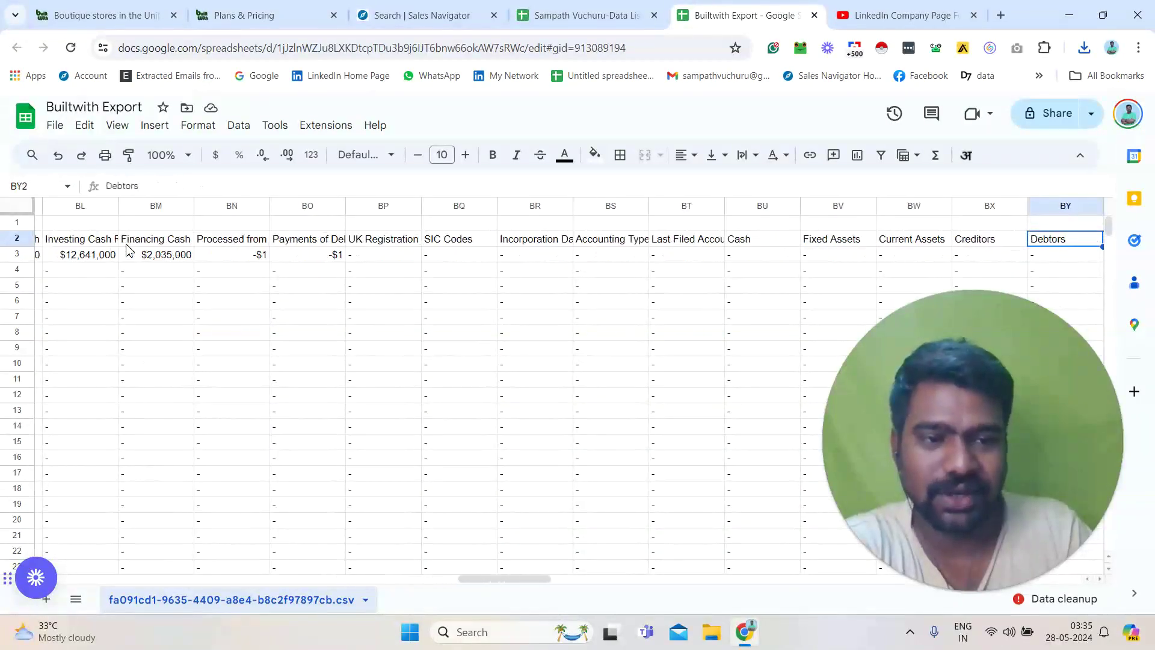
key(Right)
key(Right)
key(Right)
key(Right)
key(Right)
key(Right)
key(Right)
key(Right)
key(Right)
key(Right)
key(Right)
key(Right)
key(Right)
key(Right)
key(Right)
key(Right)
key(Right)
key(Right)
key(Right)
key(Right)
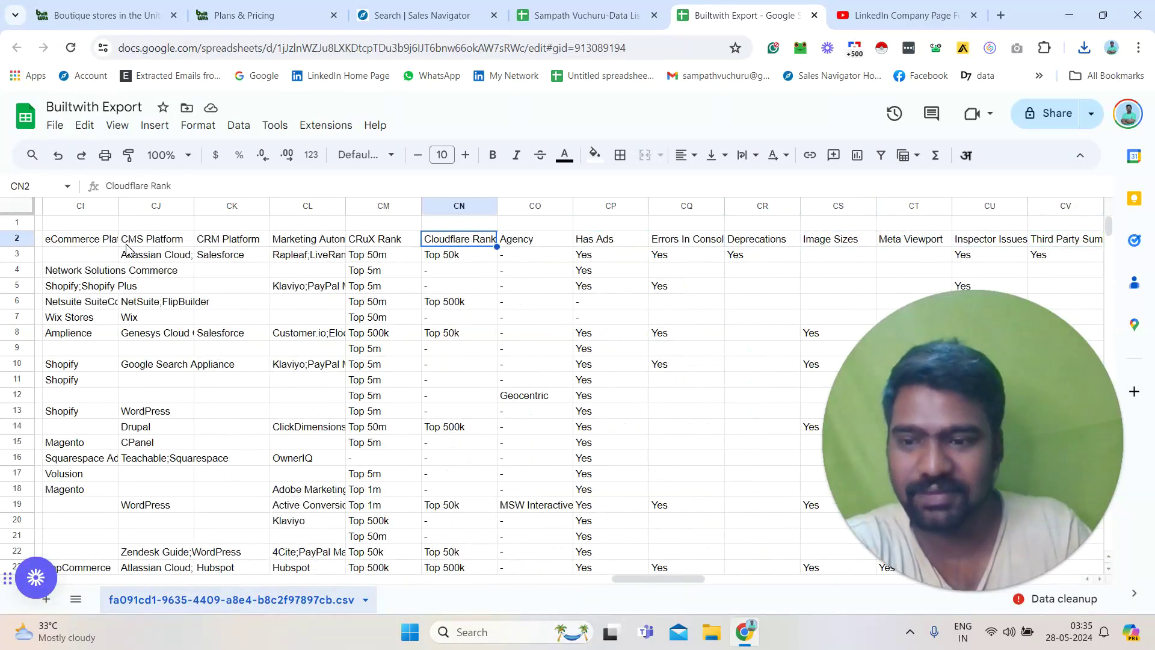
key(Right)
key(Right)
key(Right)
key(Right)
key(Right)
key(Right)
key(Right)
key(Right)
key(Right)
key(Right)
key(Right)
key(Right)
key(Right)
key(Right)
key(Right)
key(Right)
key(Right)
key(Right)
key(Right)
key(Right)
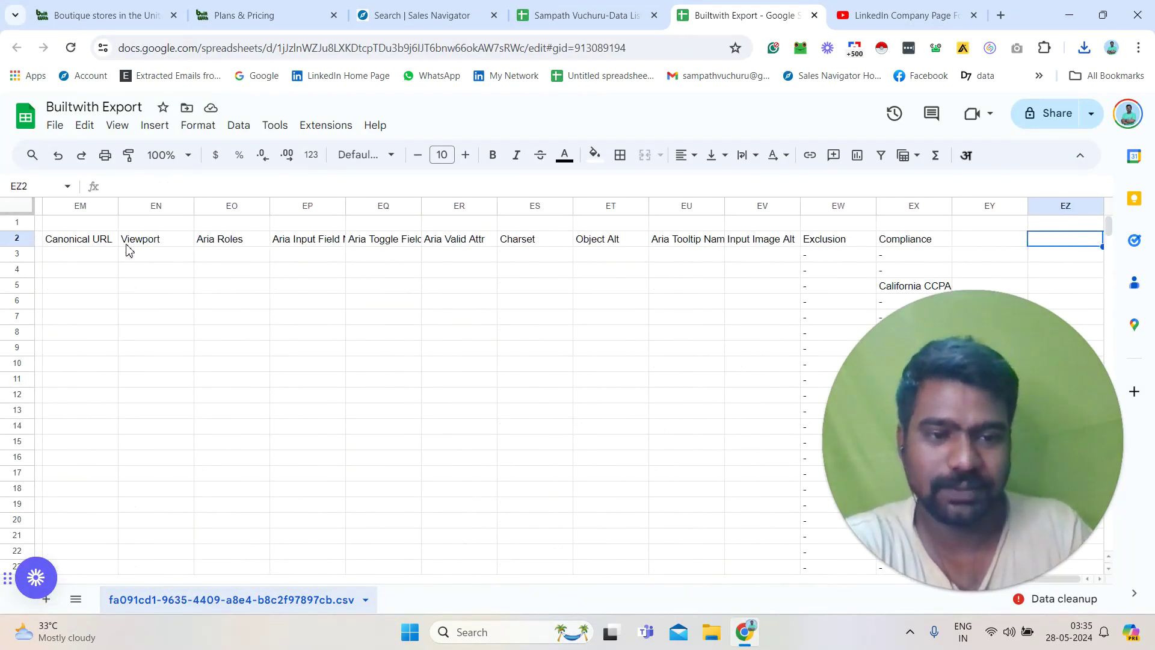
key(Left)
key(Left)
key(Left)
key(Left)
key(Left)
key(Left)
key(Left)
key(Left)
key(Left)
key(Left)
key(Left)
key(Left)
key(Left)
key(Left)
key(Left)
key(Left)
key(Left)
key(Left)
key(Left)
key(Left)
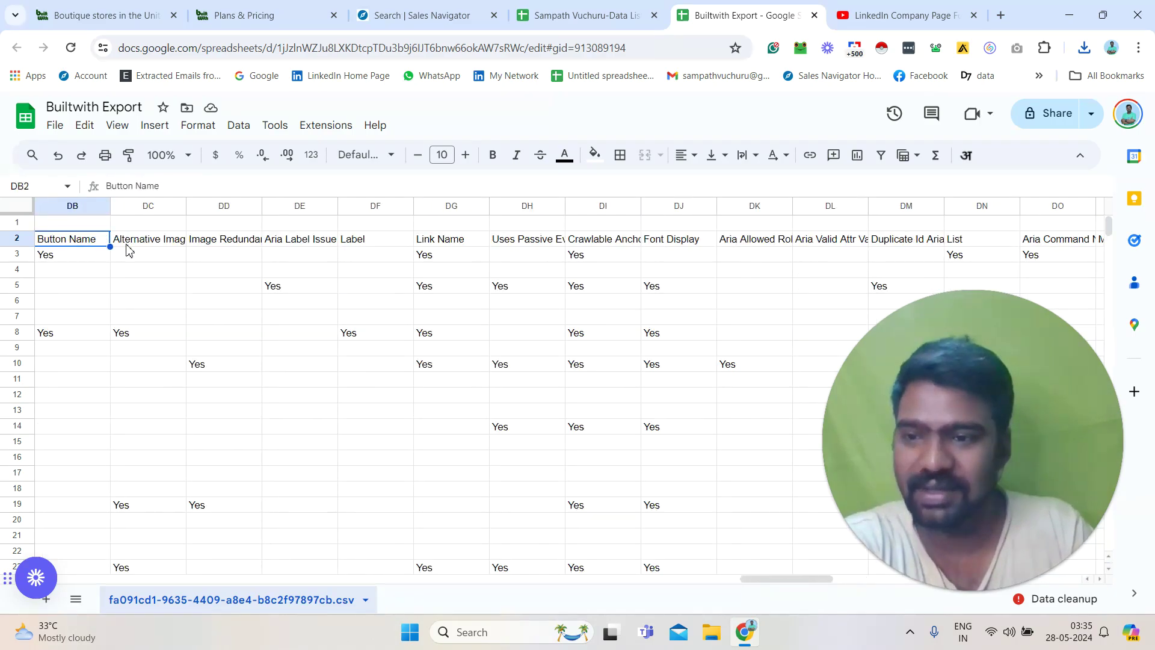
key(Left)
key(Left)
key(Left)
key(Left)
key(Left)
key(Left)
key(Left)
key(Left)
key(Left)
key(Left)
key(Left)
key(Left)
key(Left)
key(Left)
key(Left)
key(Left)
key(Left)
key(Left)
key(Left)
key(Left)
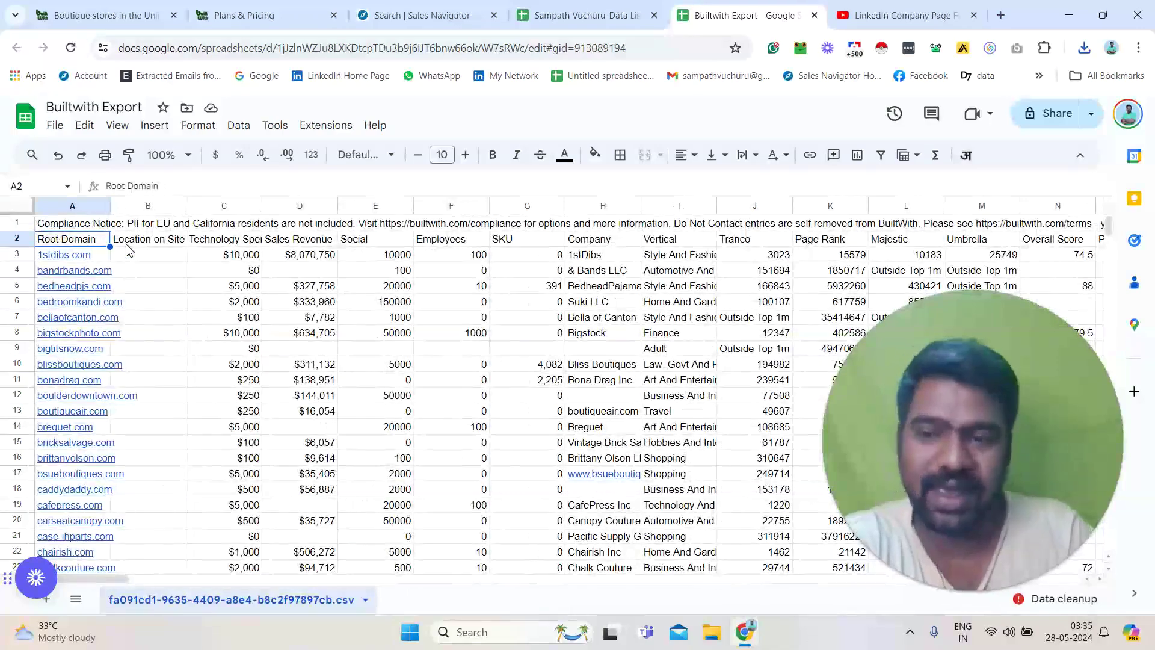
Check the Pro plan's $495 price on the BuiltWith Plans & Pricing page
click(236, 7)
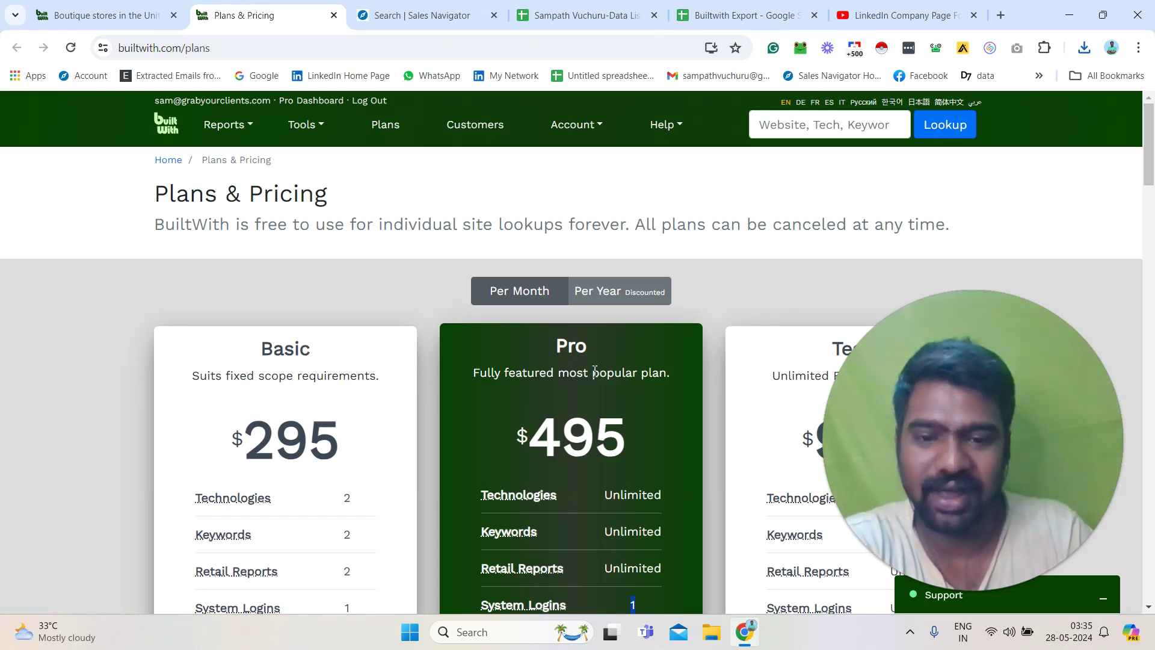
drag(614, 421, 616, 436)
click(550, 410)
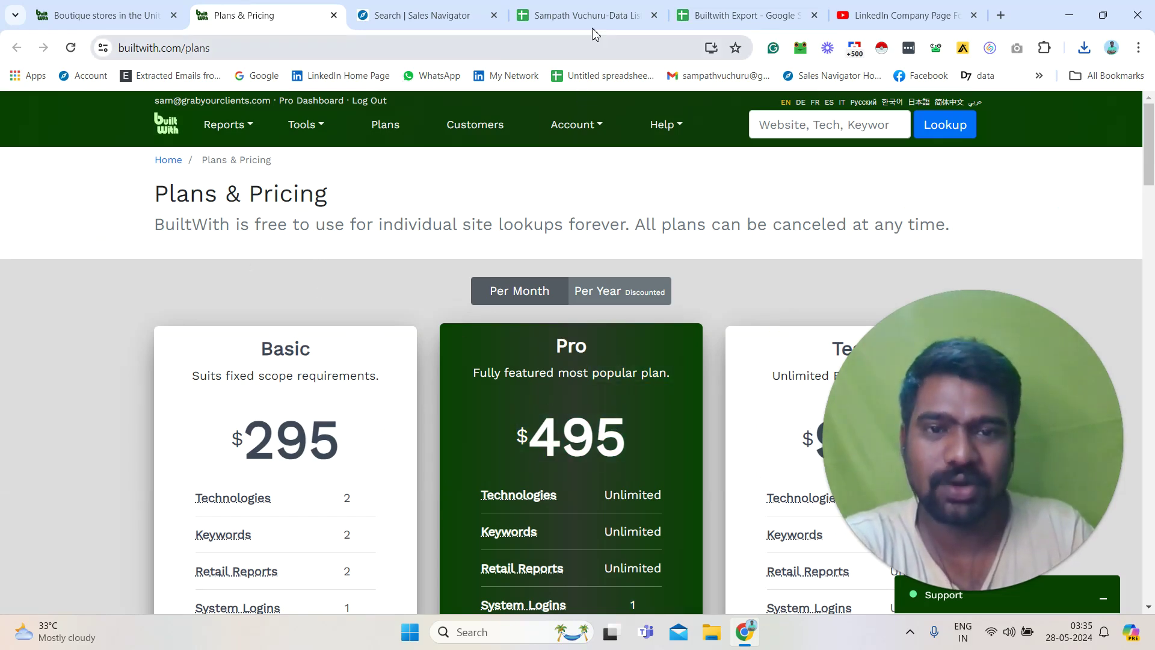
Glance at the Social value 150000 in the sheet, then return to the Boutique stores export report
click(683, 7)
click(413, 301)
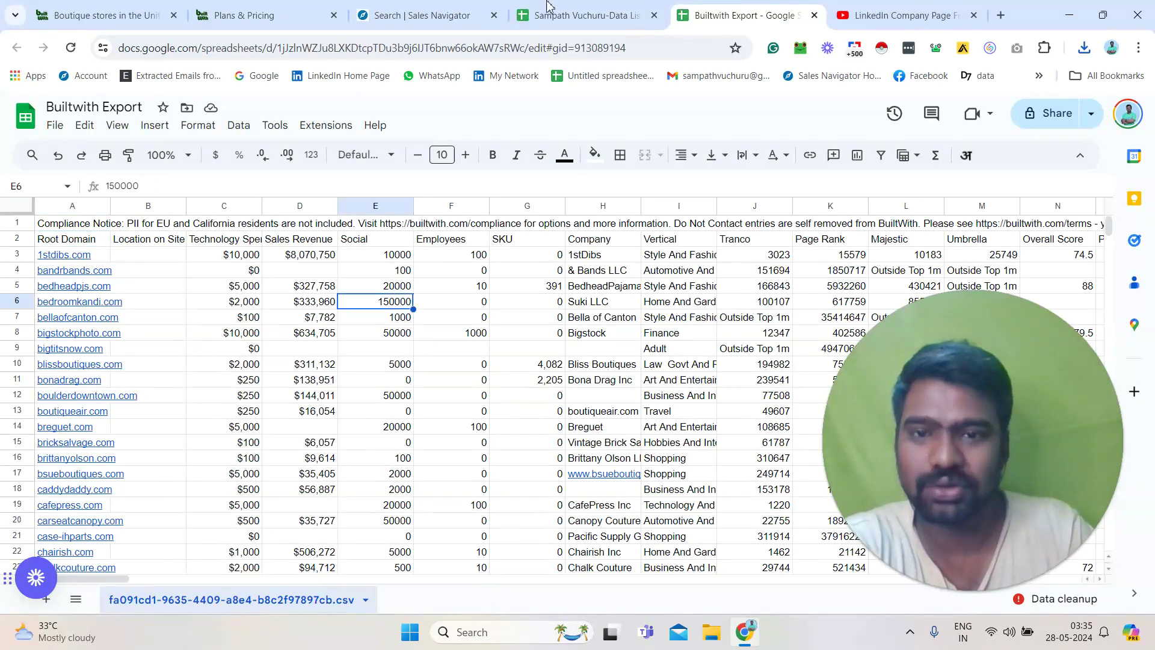
click(265, 8)
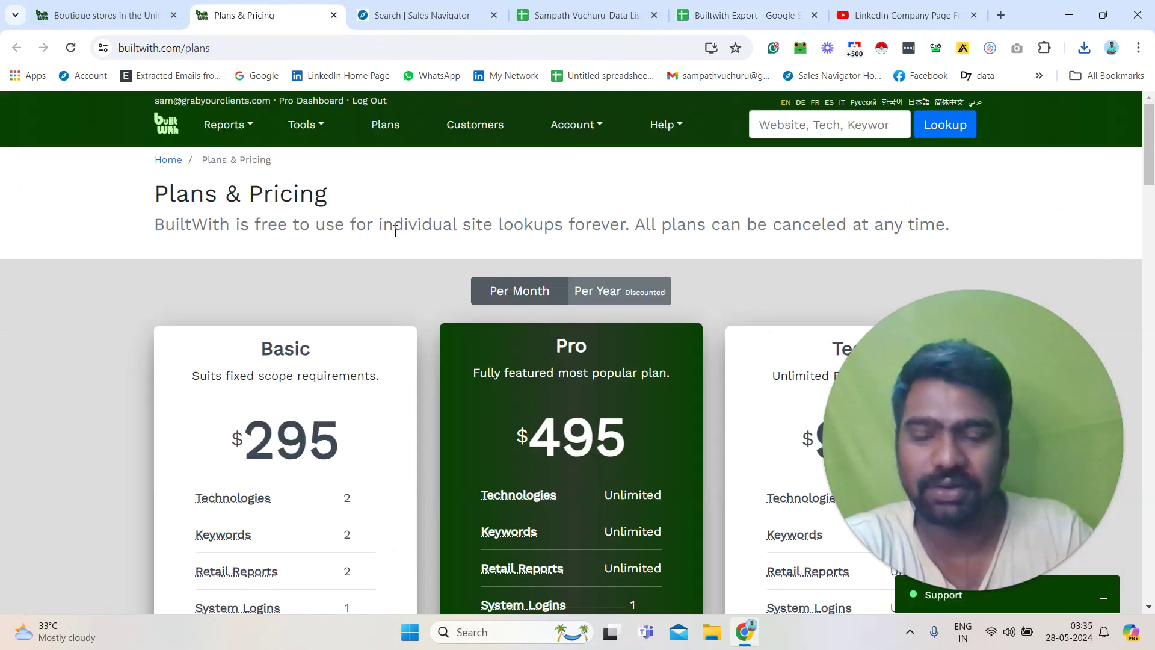
key(ctrl+shift+Tab)
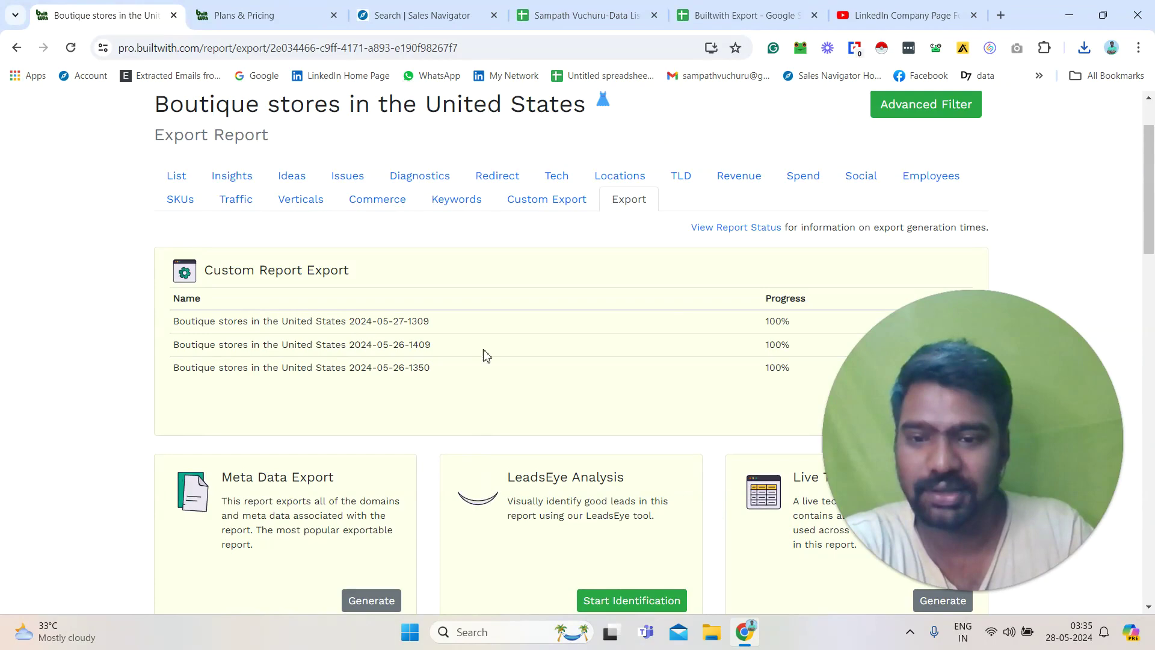
scroll(1153, 226, down, 1)
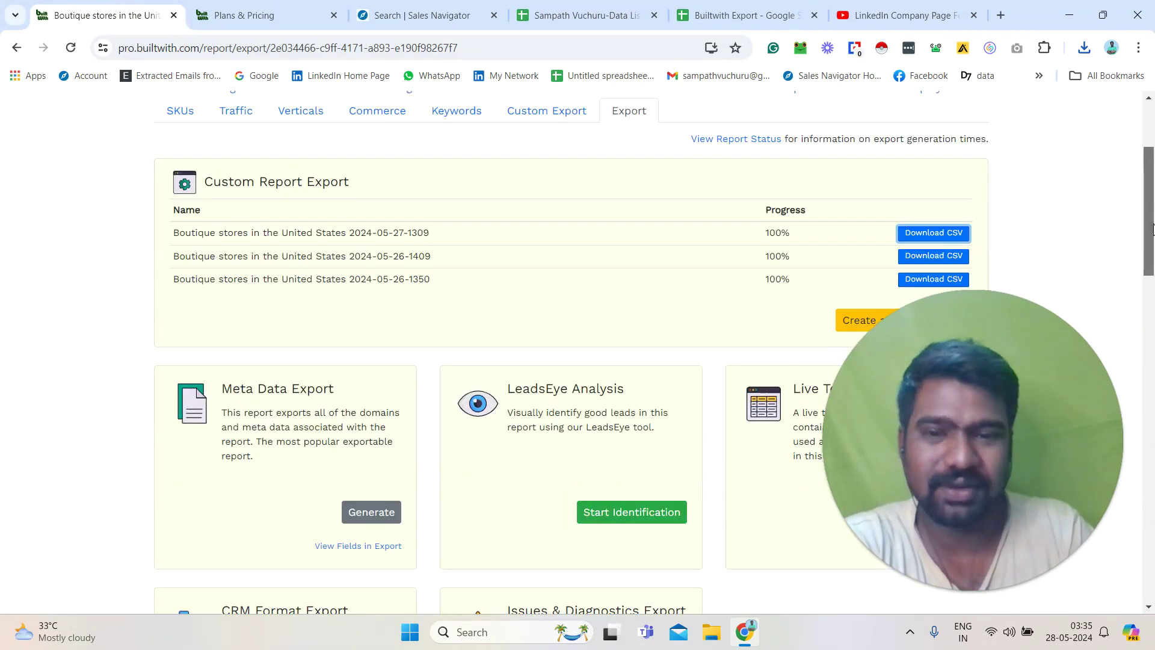
scroll(1153, 227, up, 1)
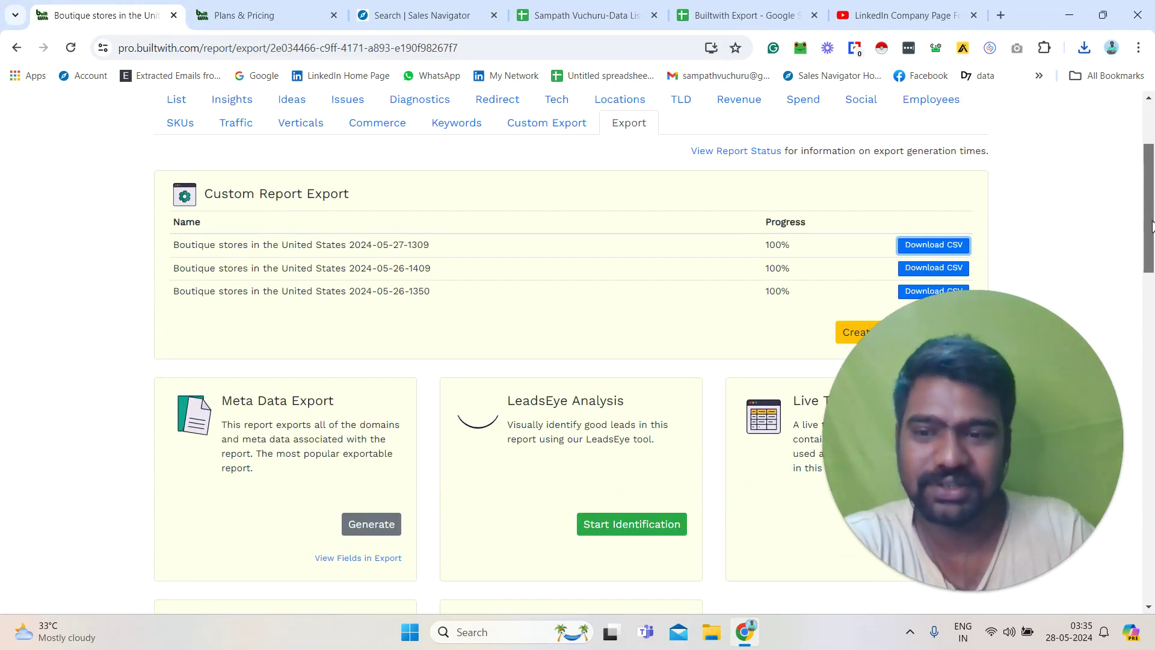